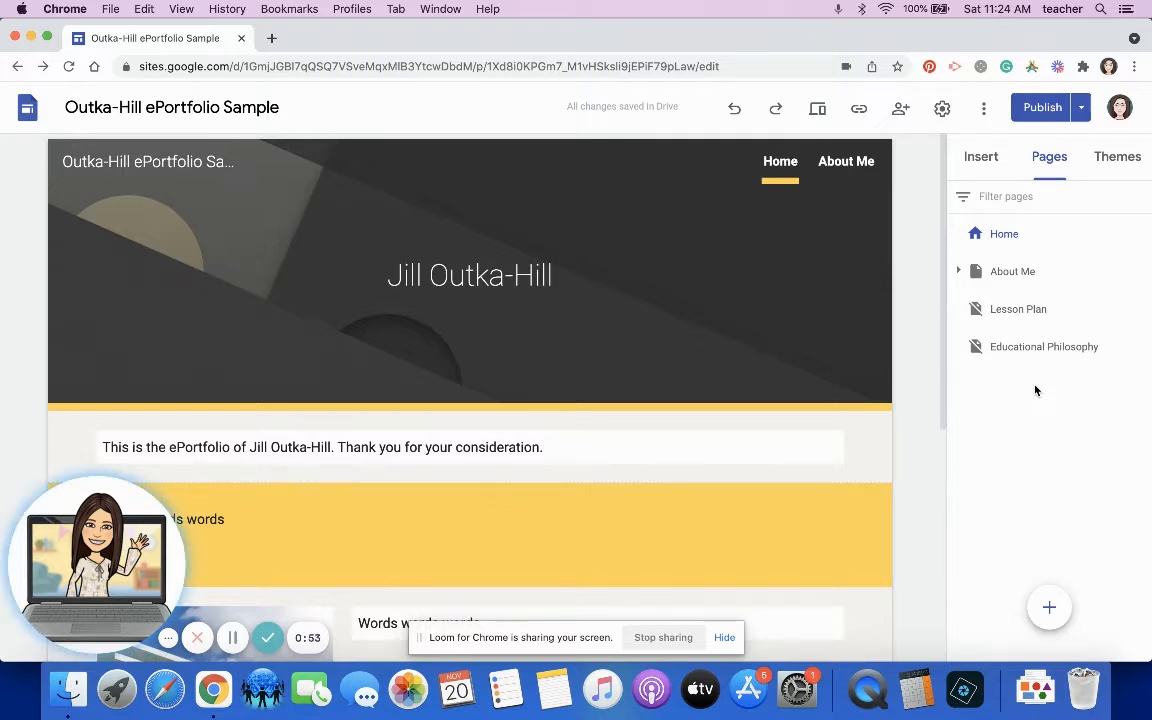
# Step: Add a text box below the cover picture credit on the Home page with the heading "Index" in Title style
pyautogui.scroll(-5, 888, 430)
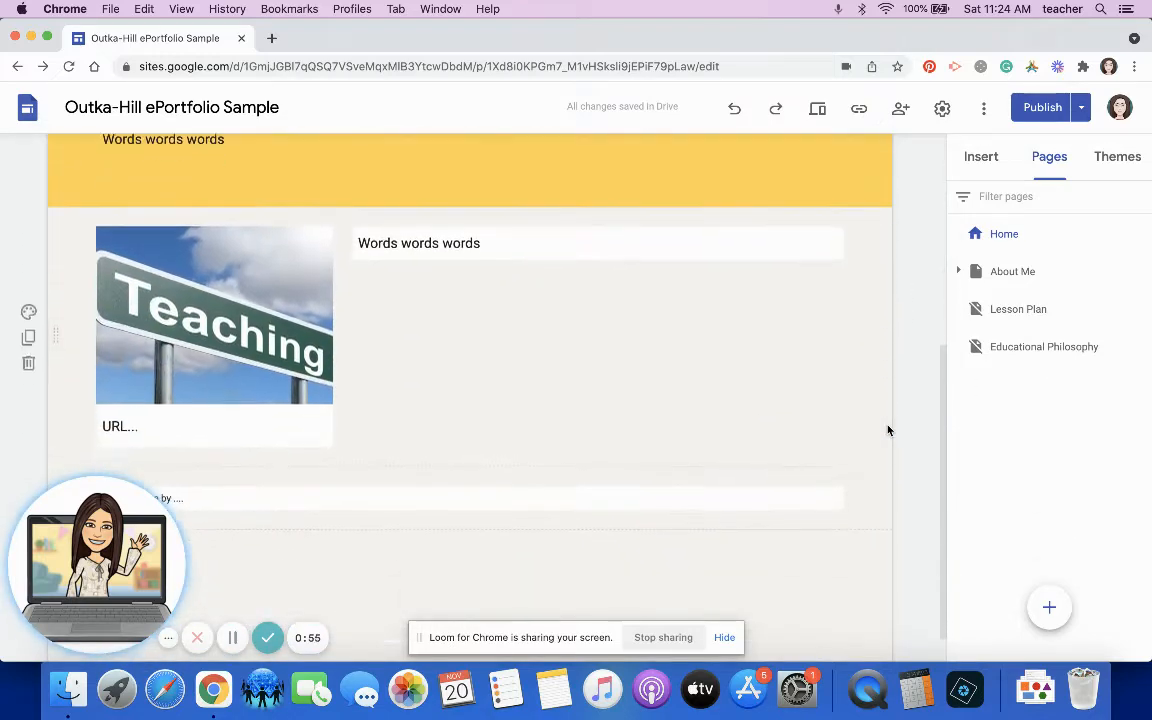
pyautogui.scroll(5, 888, 430)
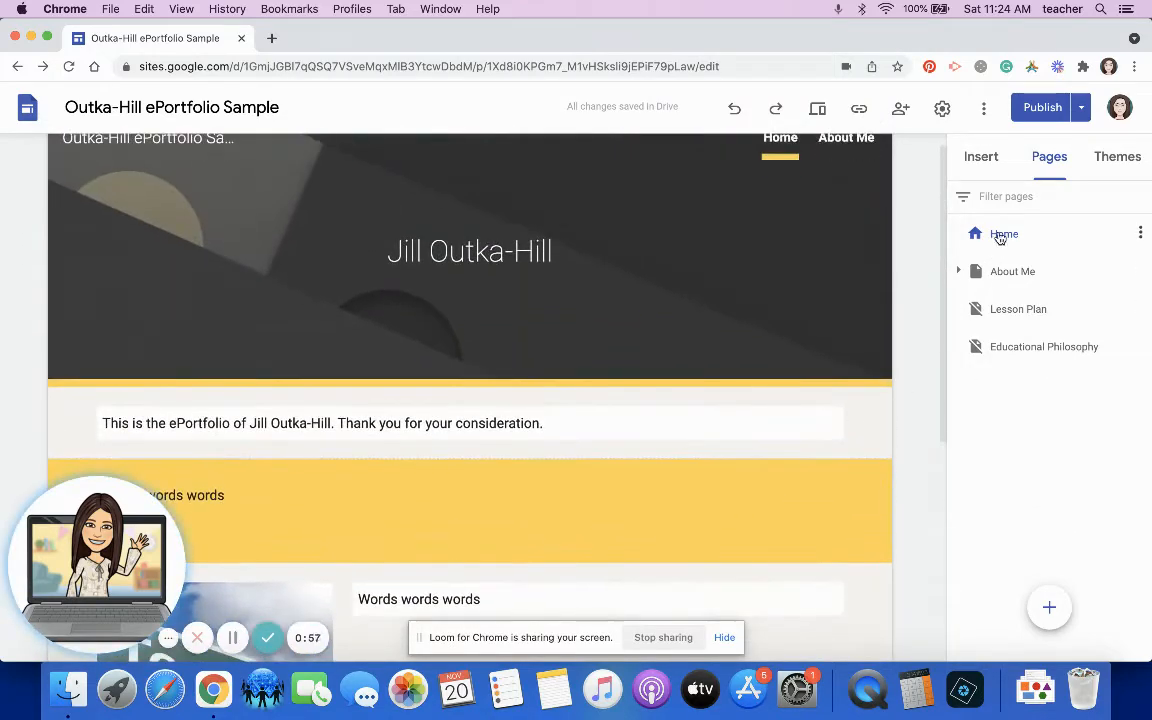
pyautogui.click(1003, 235)
pyautogui.scroll(-5, 720, 415)
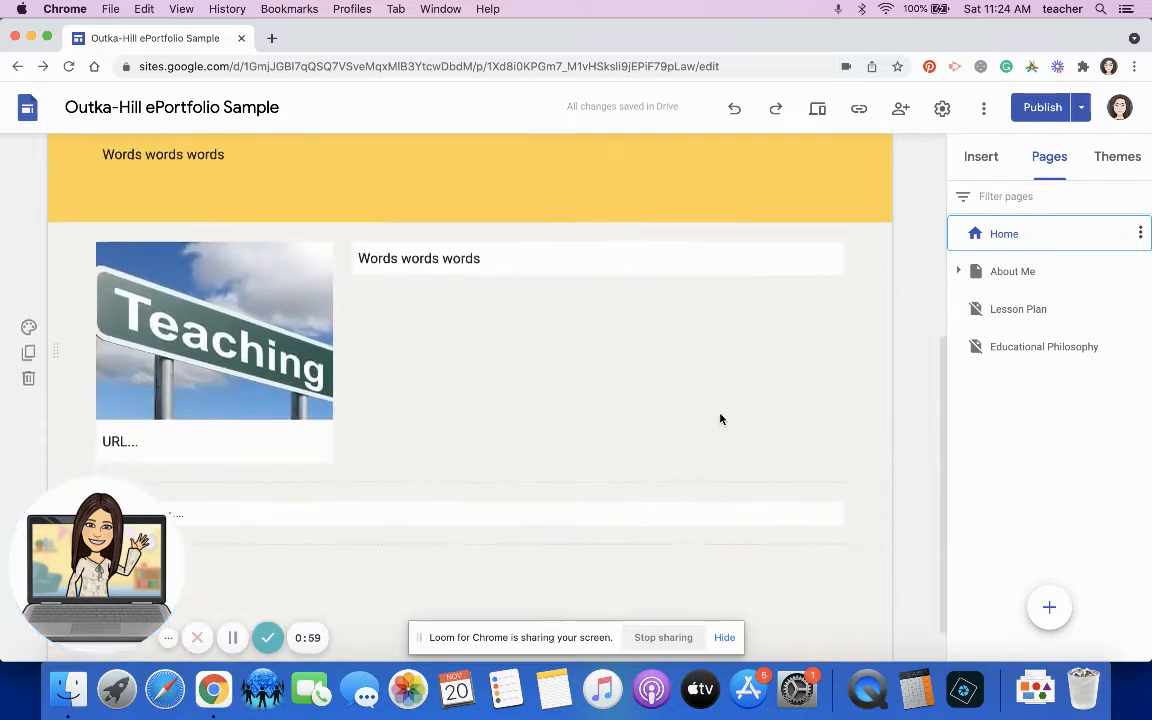
pyautogui.scroll(2, 375, 364)
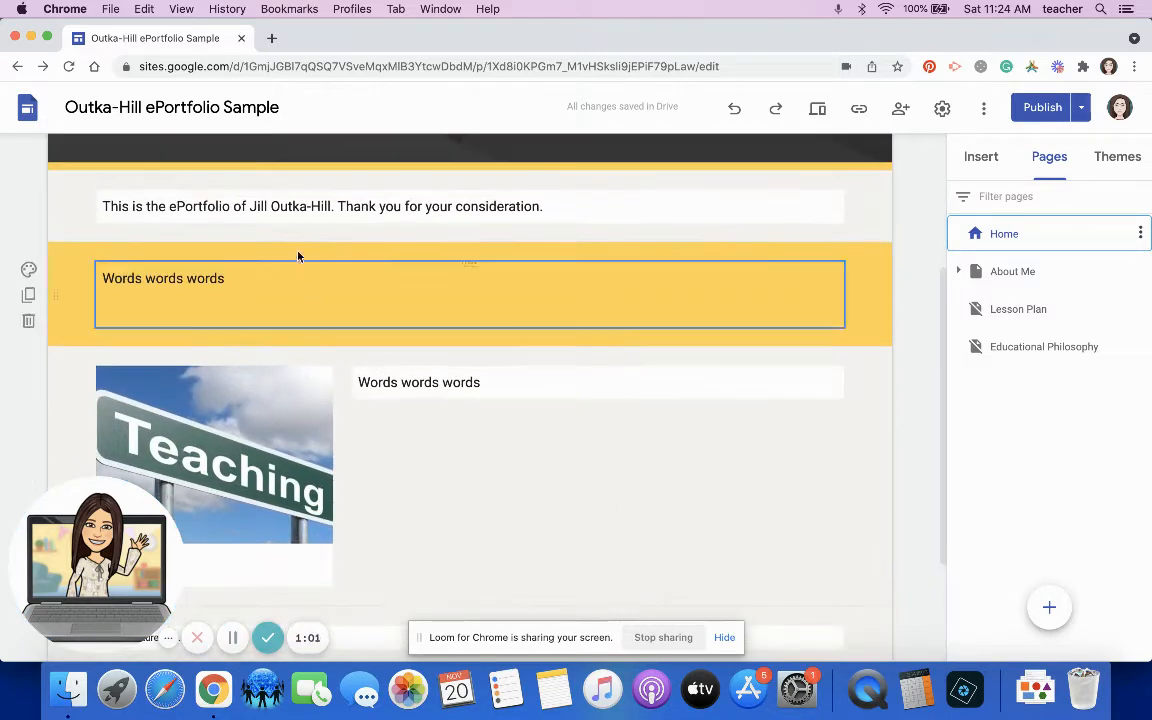
pyautogui.scroll(-2, 275, 377)
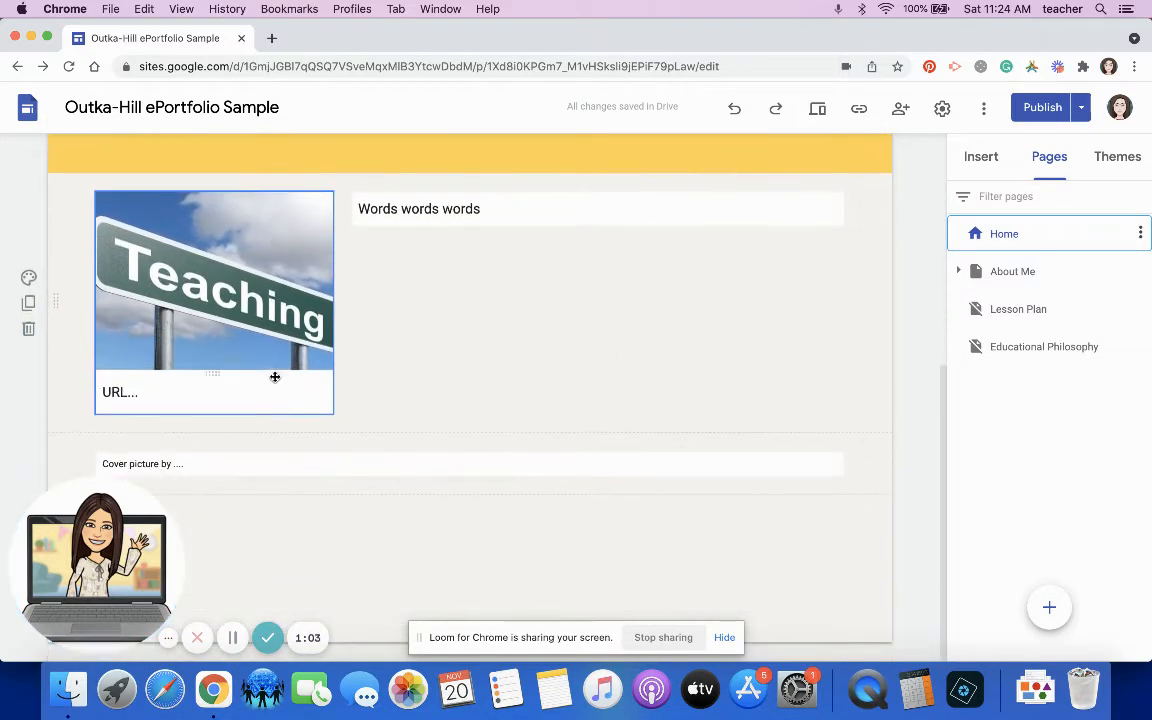
pyautogui.doubleClick(302, 549)
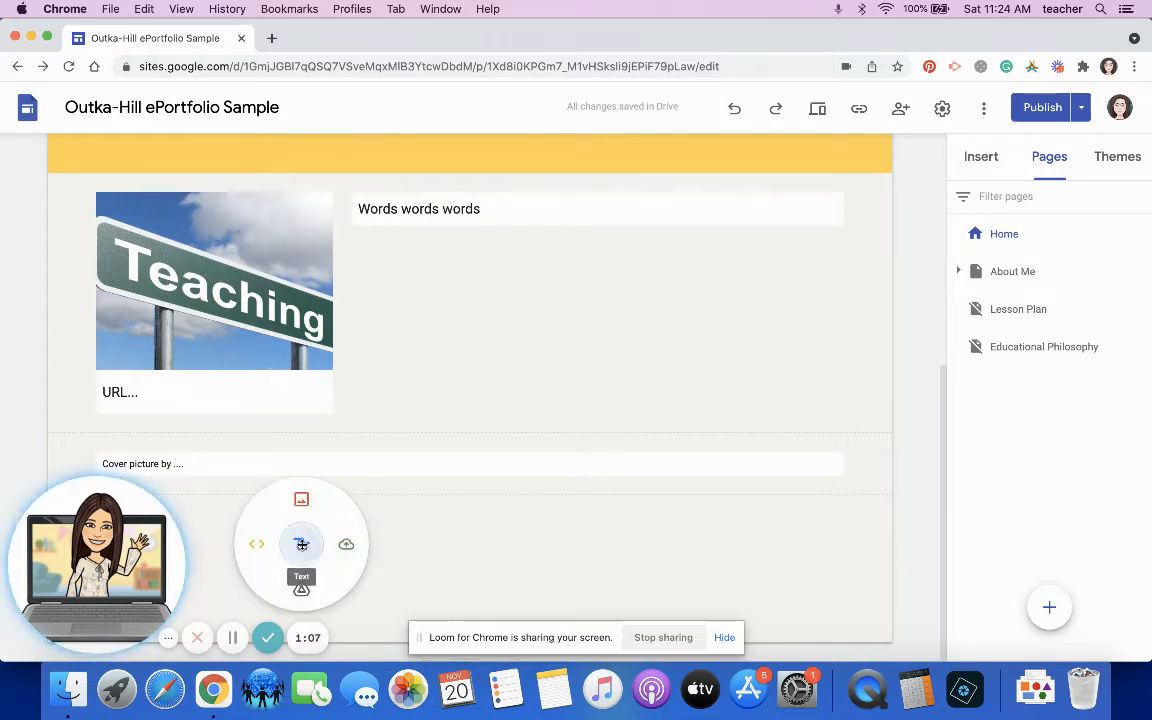
pyautogui.click(302, 546)
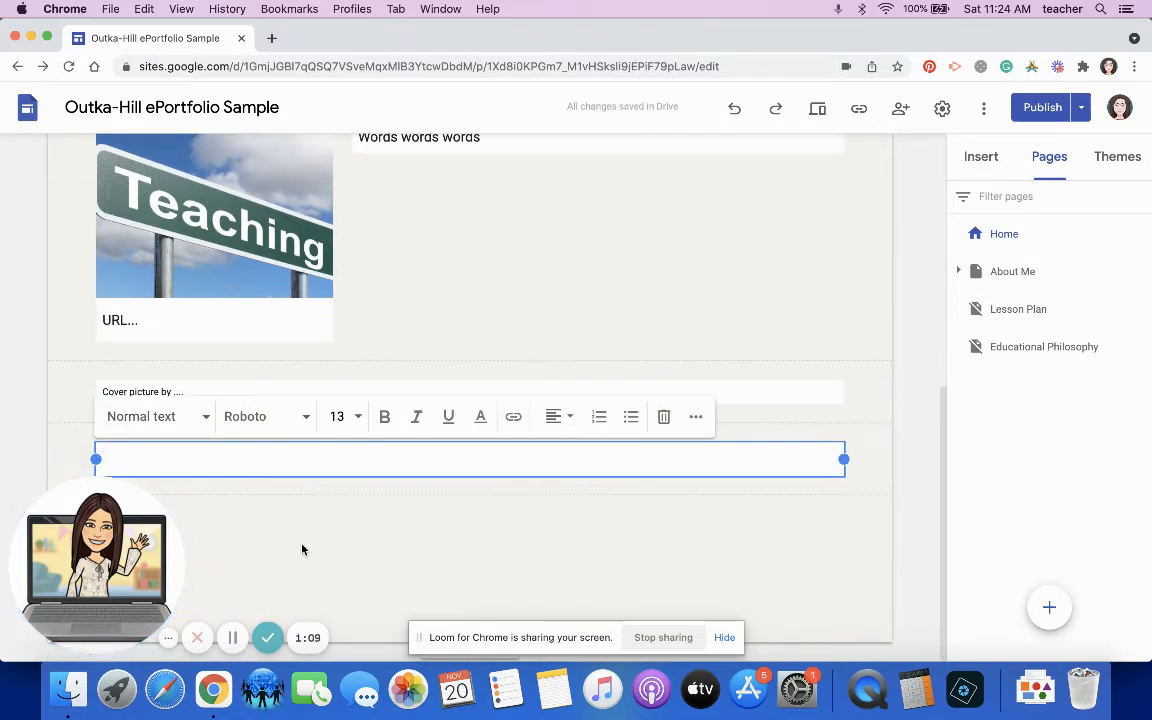
pyautogui.write('Index')
pyautogui.click(166, 425)
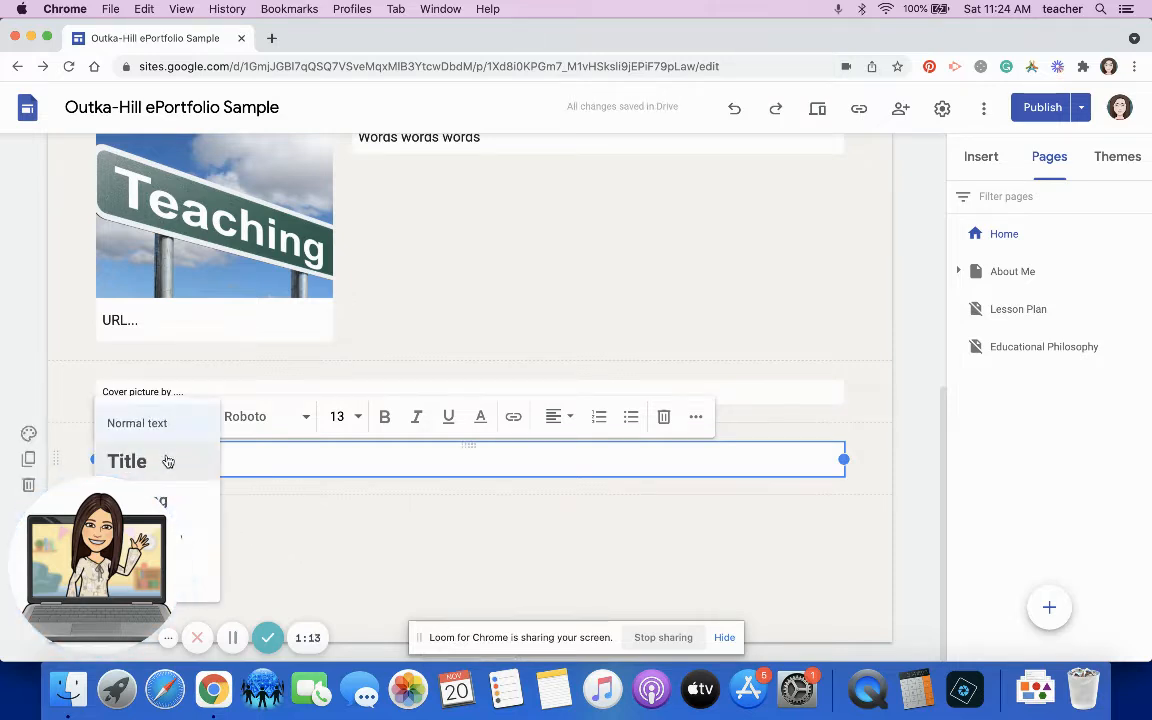
pyautogui.click(160, 463)
pyautogui.press('Return')
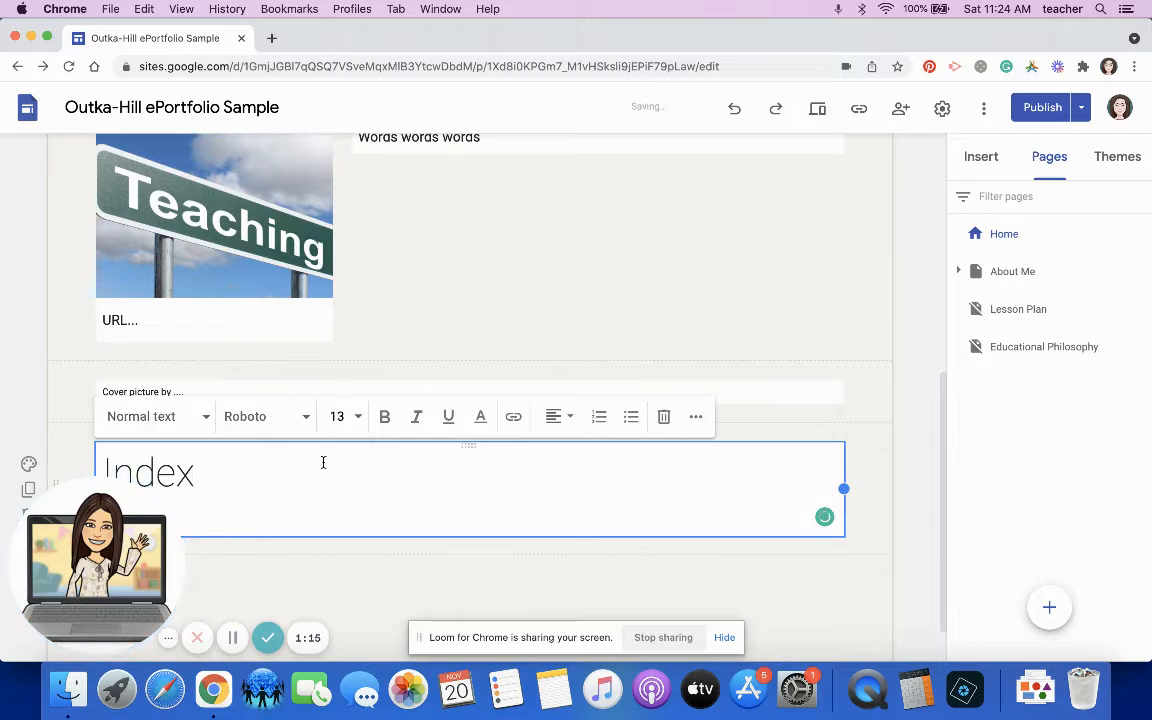
# Step: Enter "Lesson Plan" and "Educational Philosophy" on separate lines under the Index heading
pyautogui.moveTo(111, 534); pyautogui.dragTo(1059, 468)
pyautogui.click(491, 615)
pyautogui.click(360, 501)
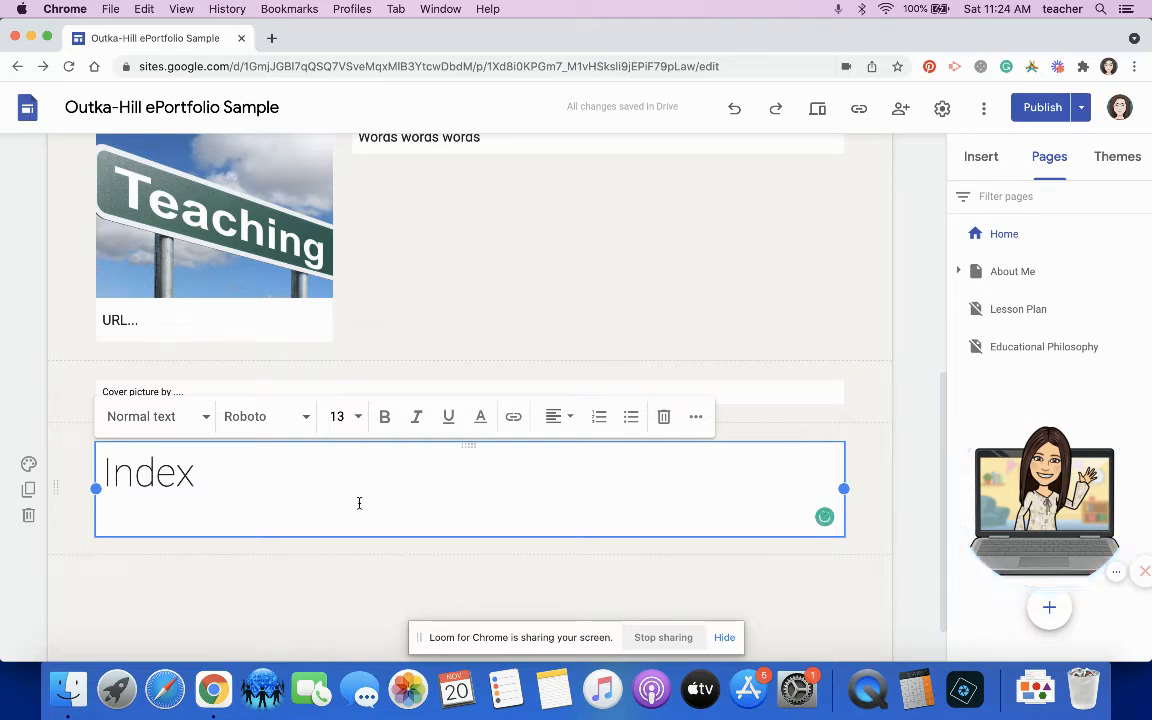
pyautogui.write('Lesson Plan')
pyautogui.press('Return')
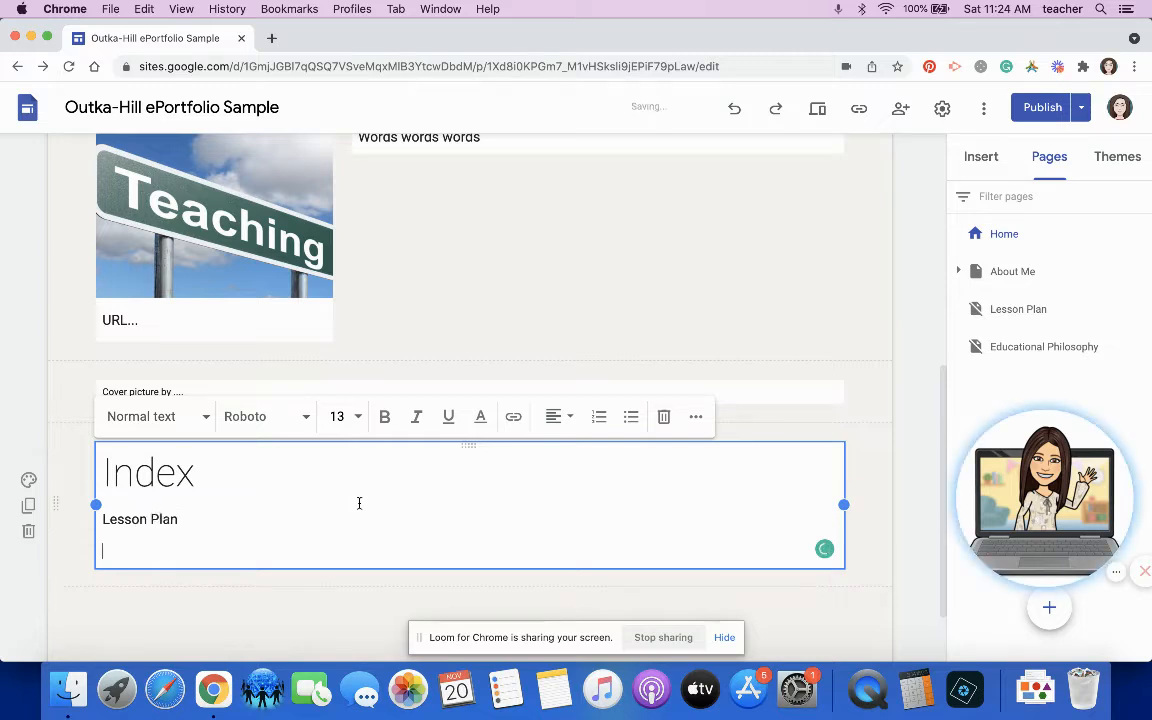
pyautogui.write('Eductional Phi')
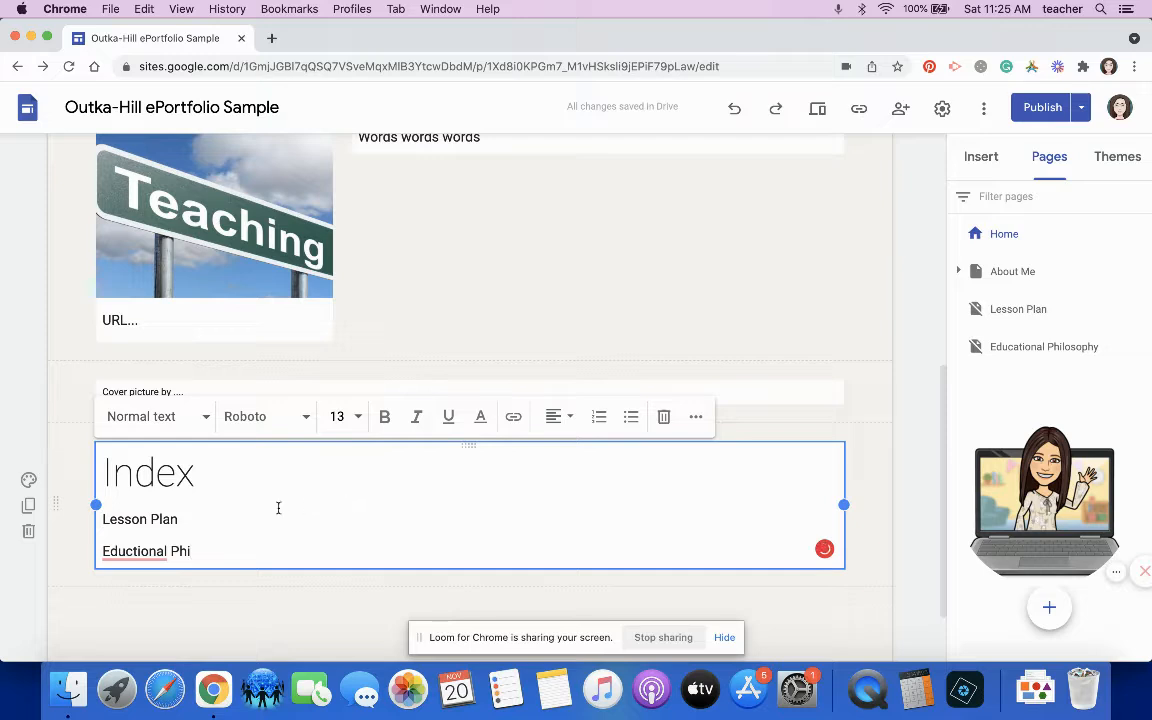
pyautogui.moveTo(131, 551)
pyautogui.click(141, 406)
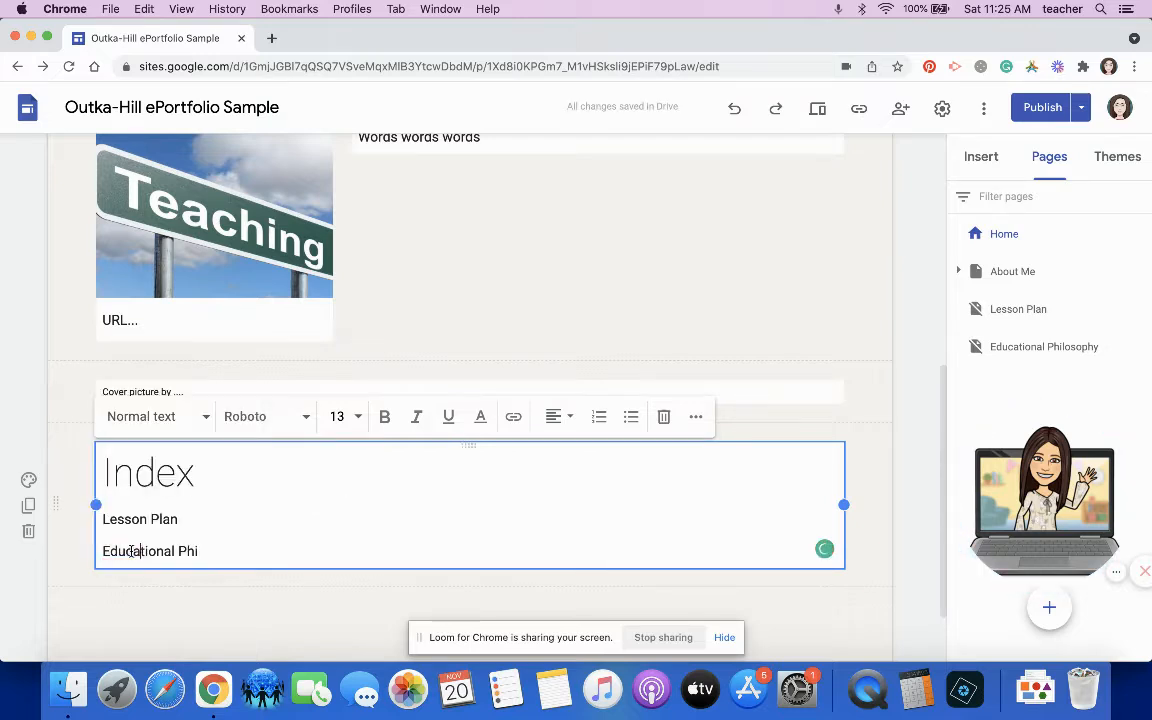
pyautogui.write('losophy')
pyautogui.press('Return')
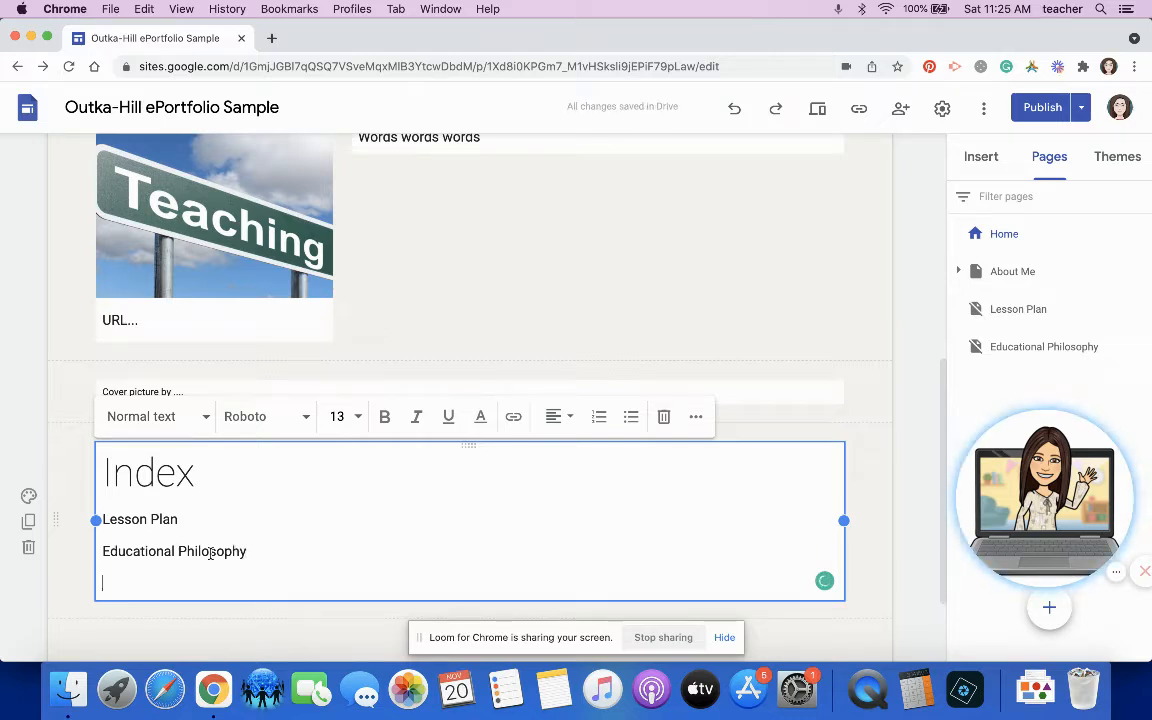
# Step: Add the entries "Contact Me" and "PLN" on separate lines to the Index list
pyautogui.write('Con')
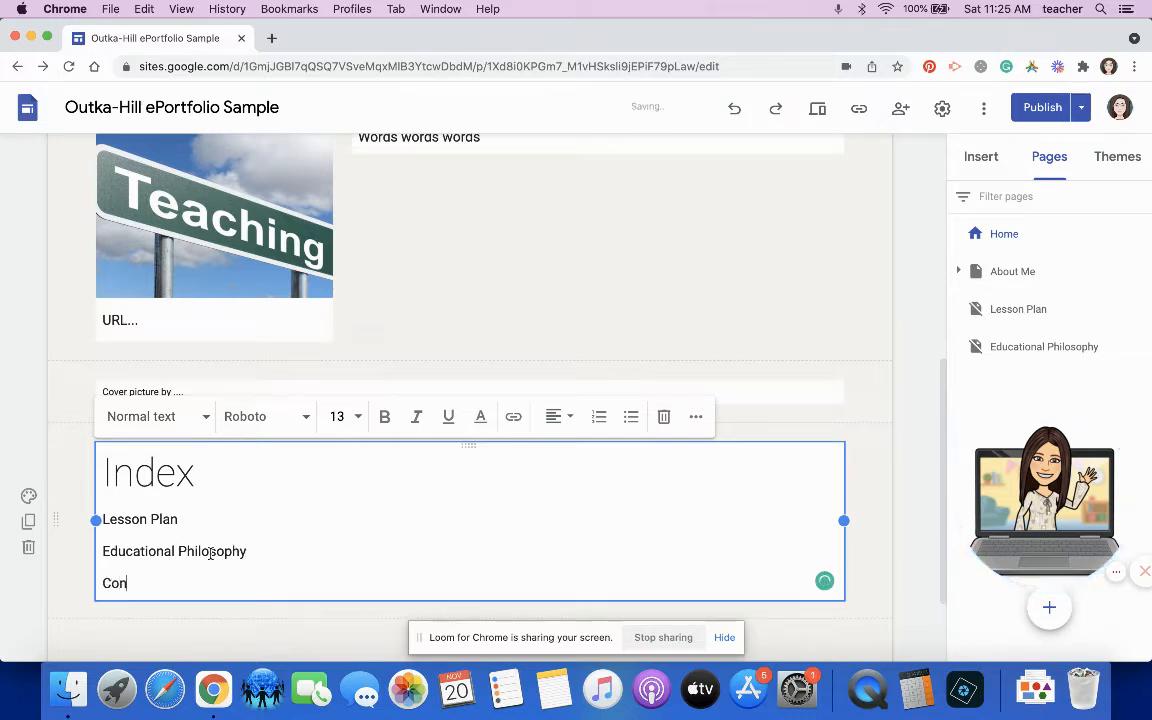
pyautogui.write('tact Me')
pyautogui.press('Return')
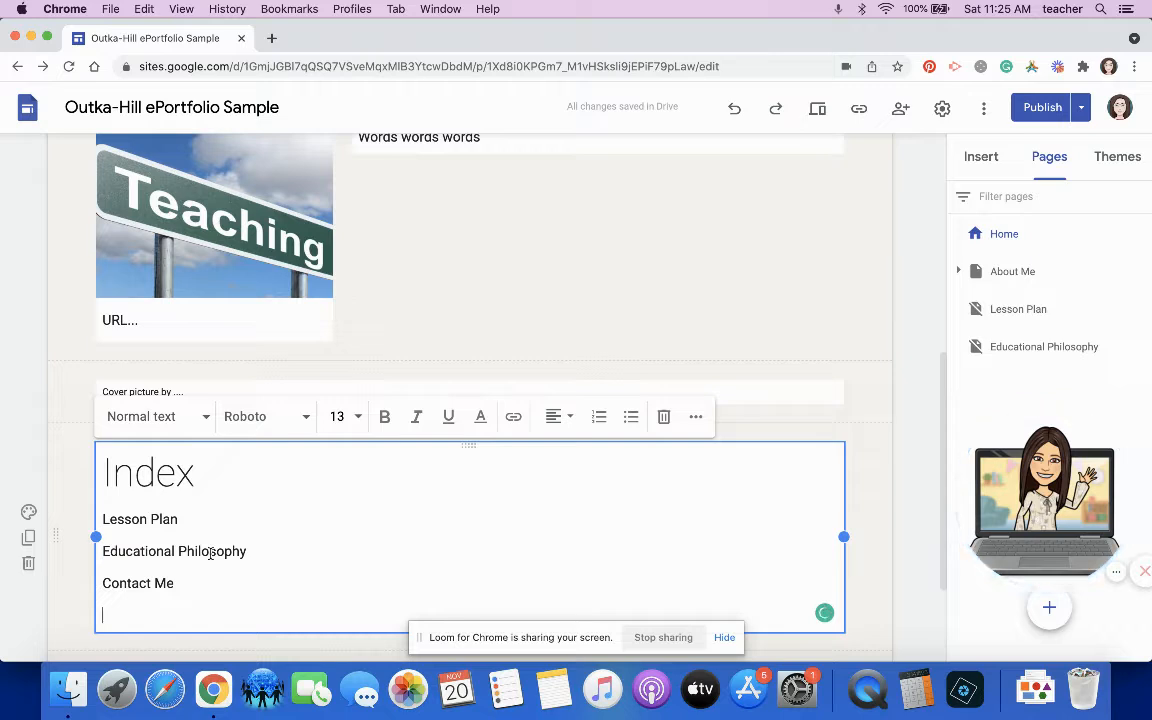
pyautogui.write('PLN')
pyautogui.press('Return')
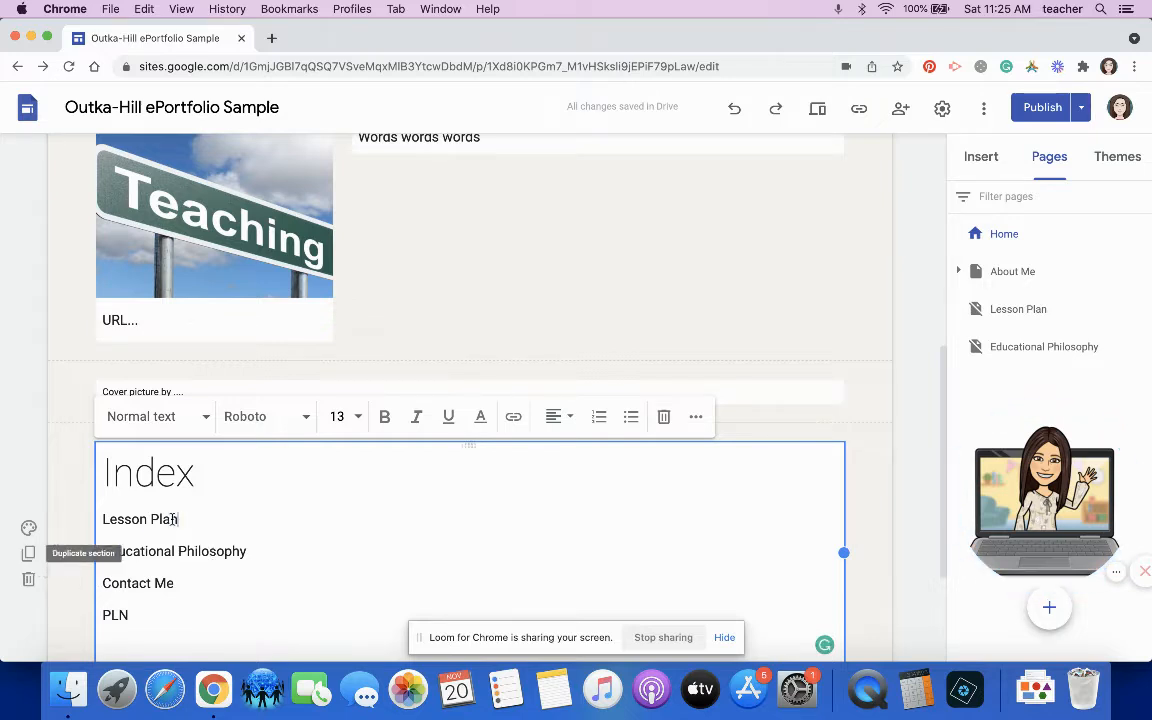
# Step: Link the "Lesson Plan" entry in the Index to the site's Lesson Plan page
pyautogui.moveTo(177, 519); pyautogui.dragTo(101, 519)
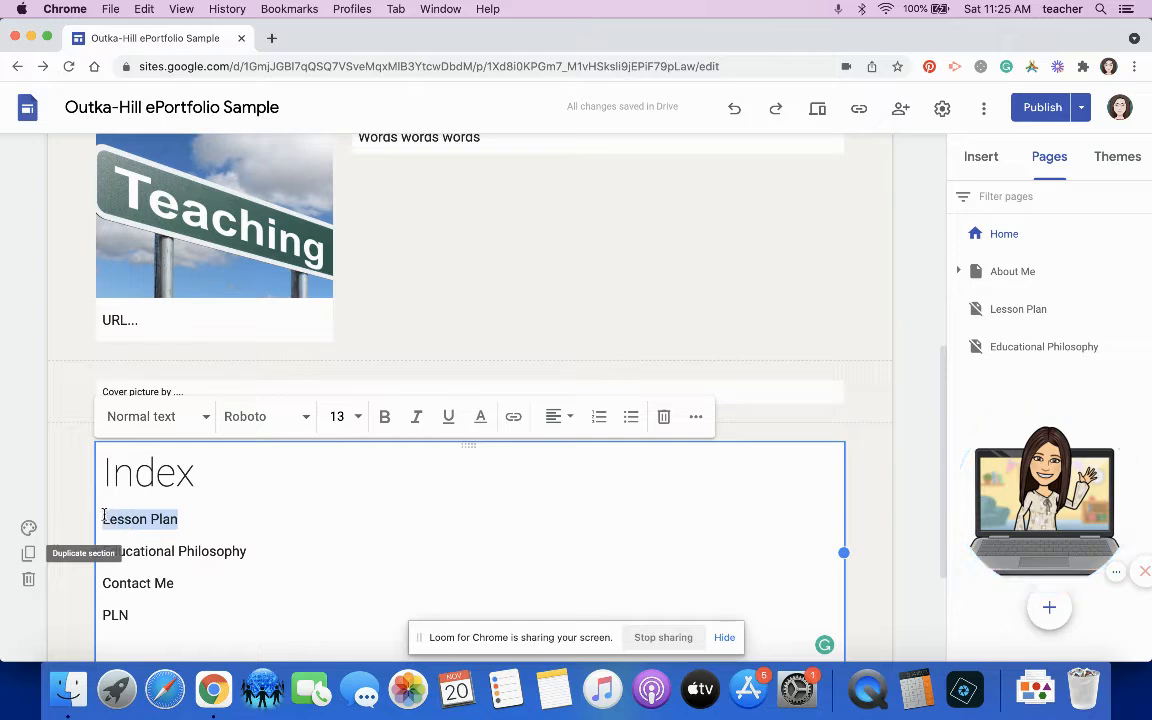
pyautogui.click(513, 417)
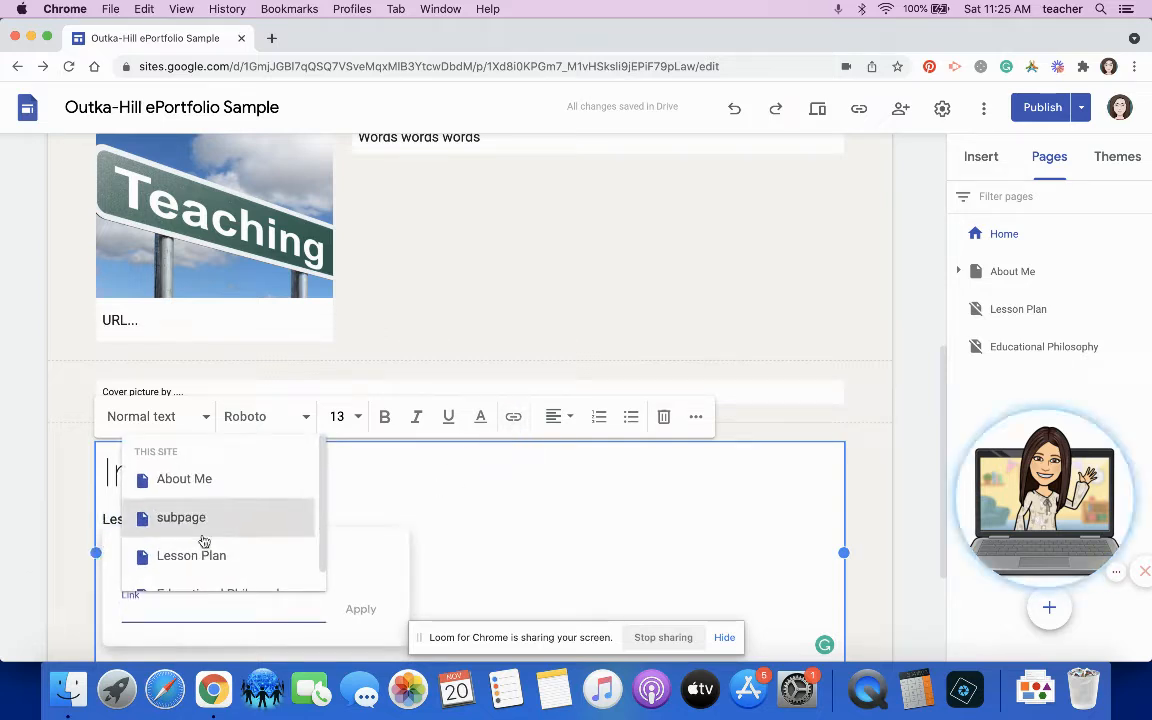
pyautogui.scroll(-1, 206, 540)
pyautogui.scroll(1, 206, 545)
pyautogui.scroll(-1, 203, 541)
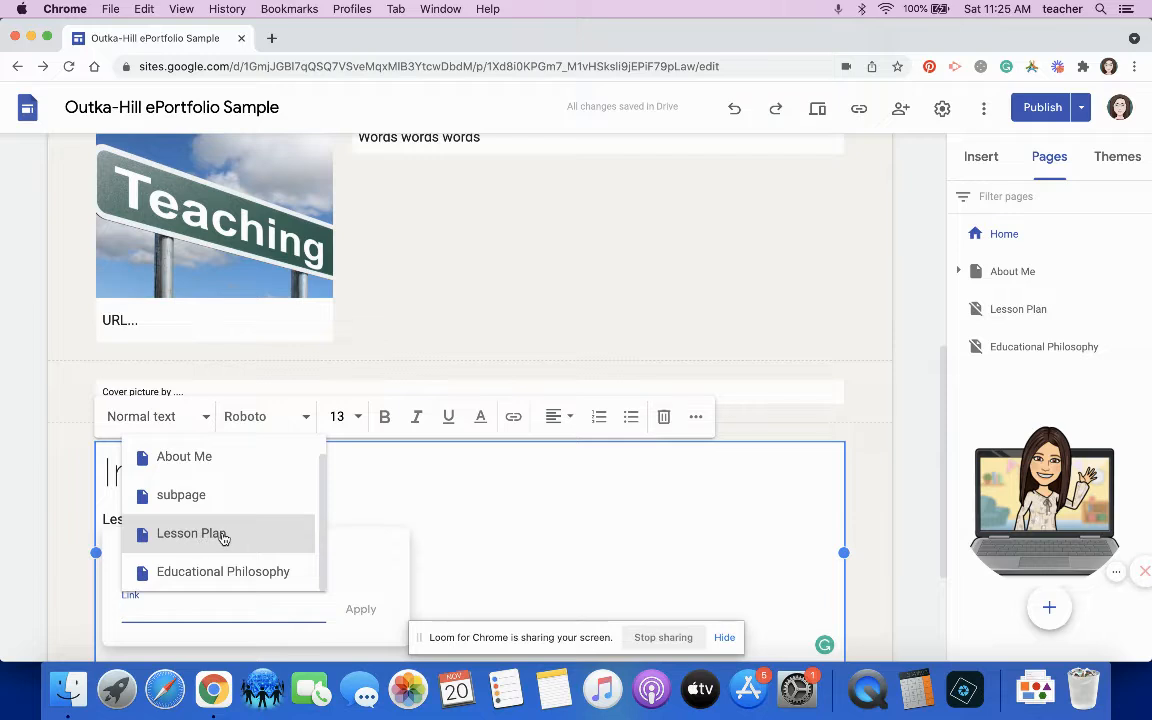
pyautogui.click(223, 536)
pyautogui.click(363, 617)
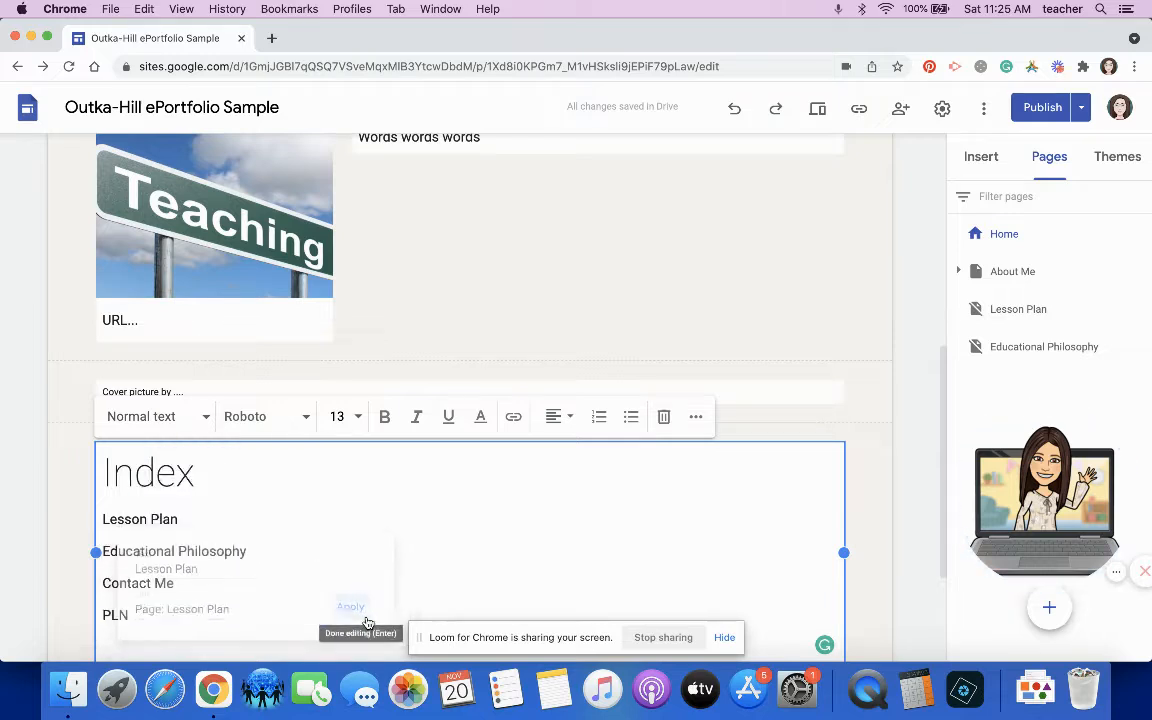
# Step: Link the "Educational Philosophy" entry in the Index to the site's Educational Philosophy page
pyautogui.moveTo(252, 551); pyautogui.dragTo(98, 551)
pyautogui.click(513, 416)
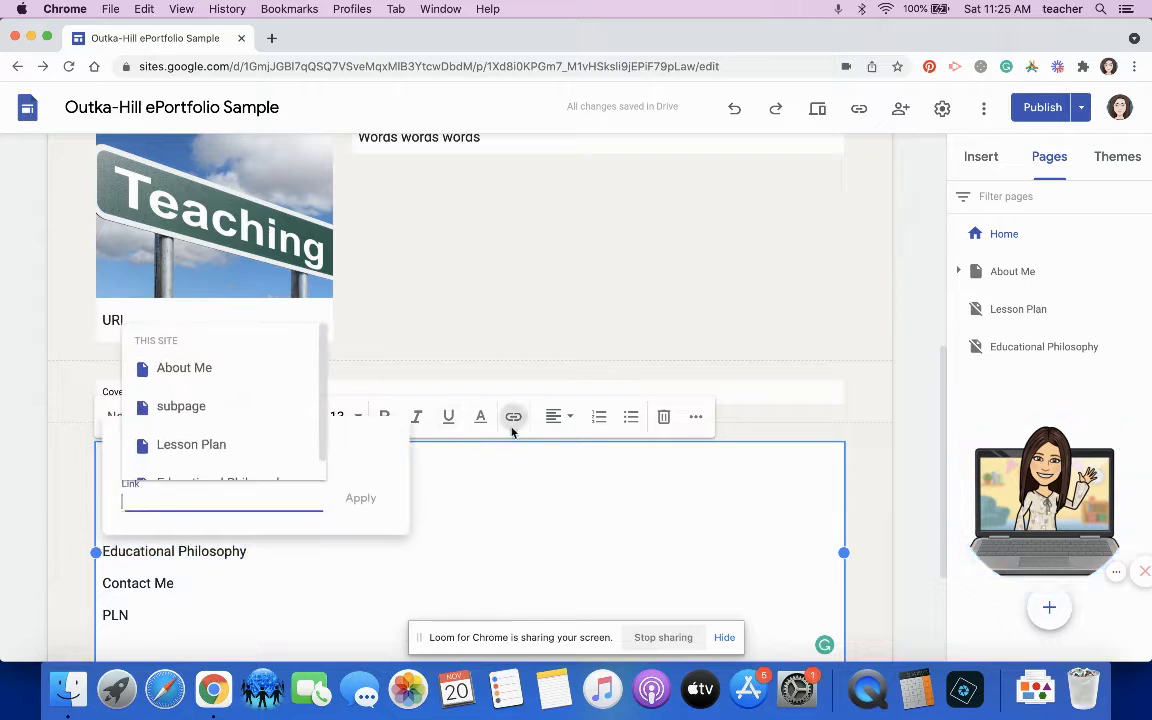
pyautogui.scroll(-1, 249, 447)
pyautogui.click(249, 458)
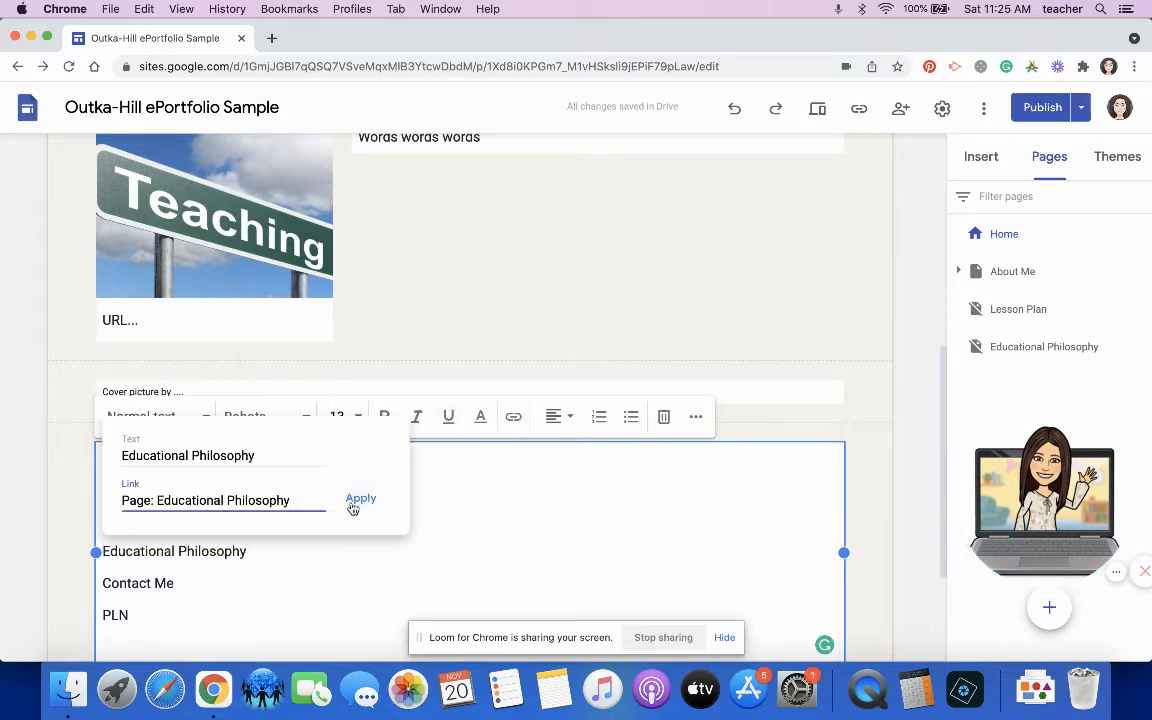
pyautogui.click(360, 498)
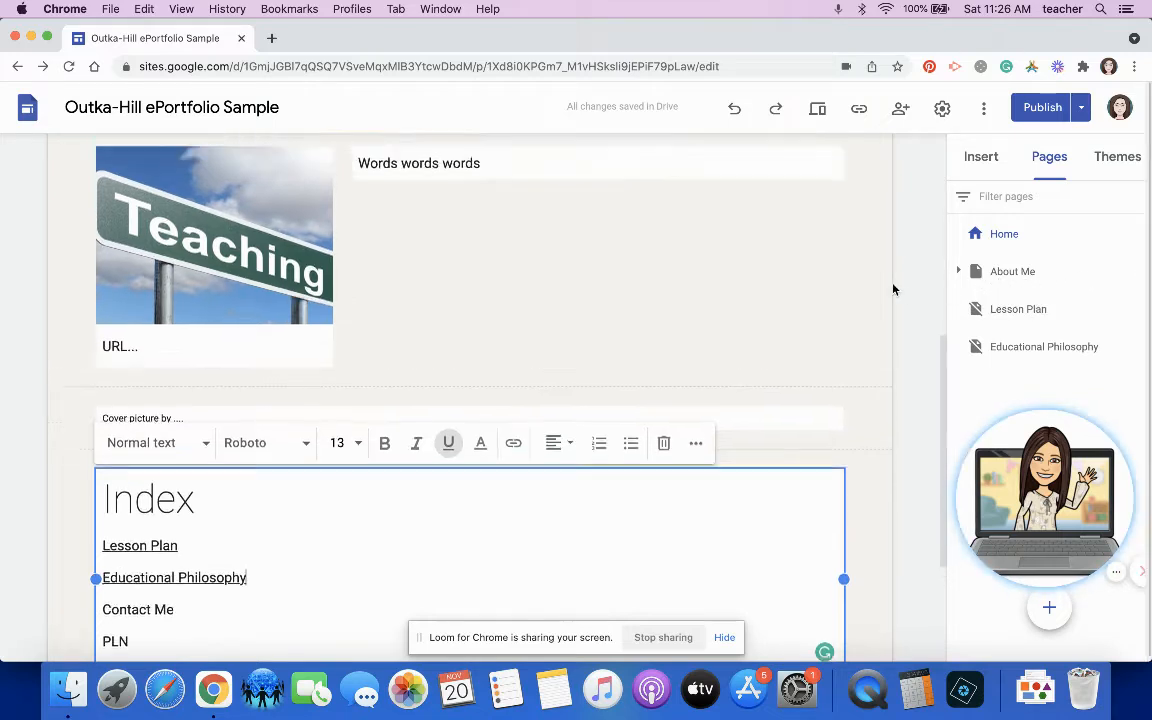
# Step: Hide the About Me page from the site navigation, look over the Home page and its Index, and restore About Me to the navigation
pyautogui.scroll(5, 803, 254)
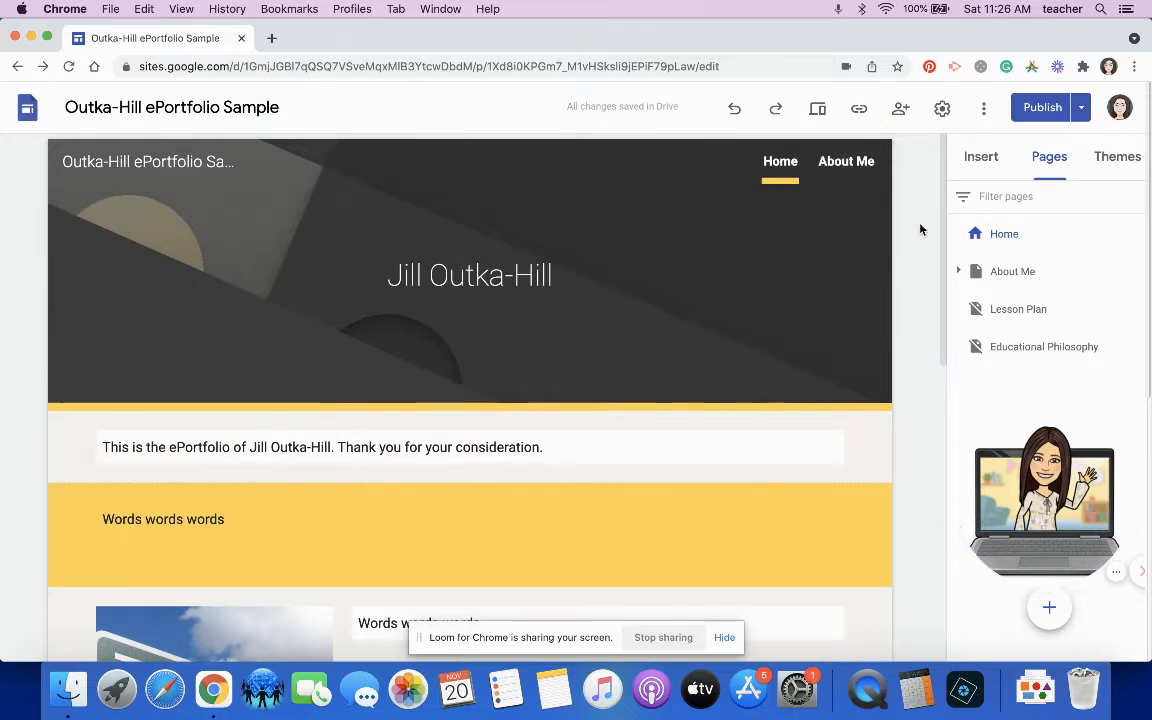
pyautogui.click(1140, 271)
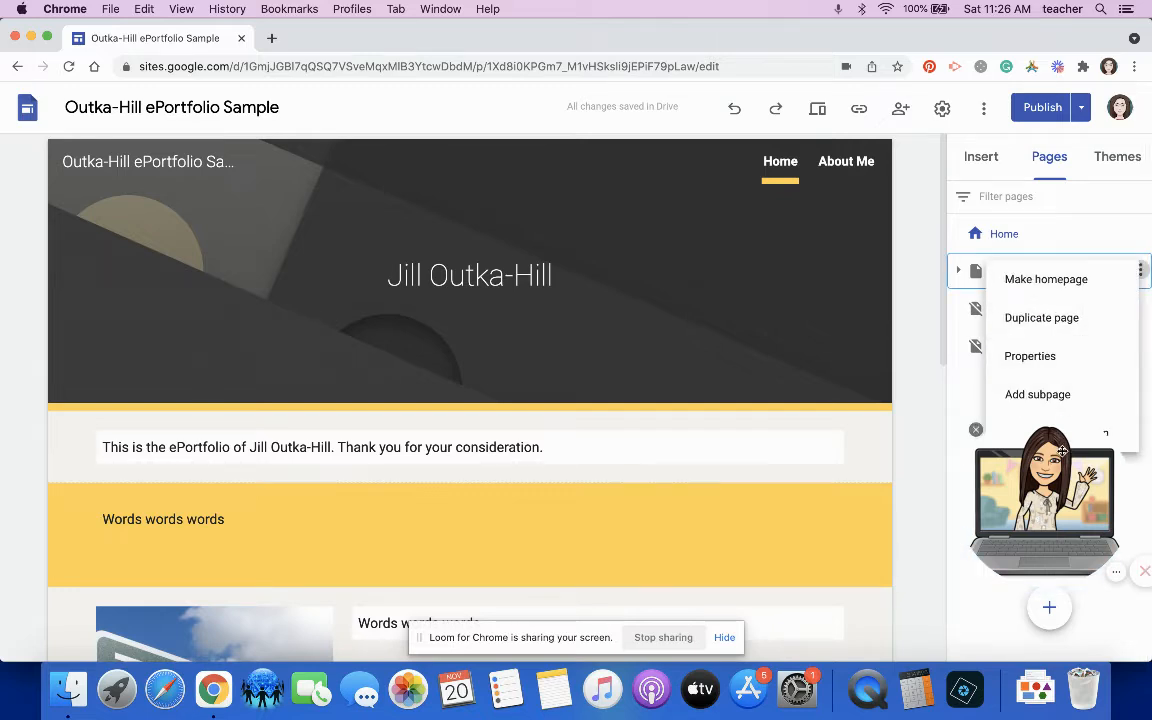
pyautogui.moveTo(1065, 449); pyautogui.dragTo(1035, 514)
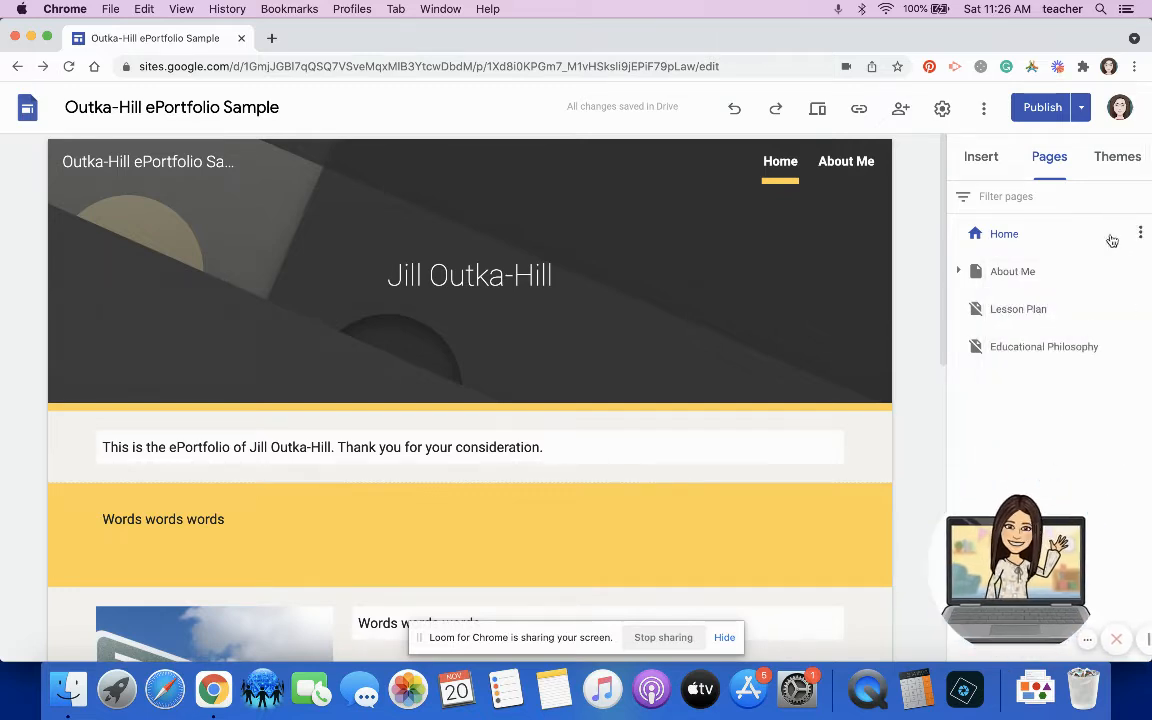
pyautogui.click(1140, 269)
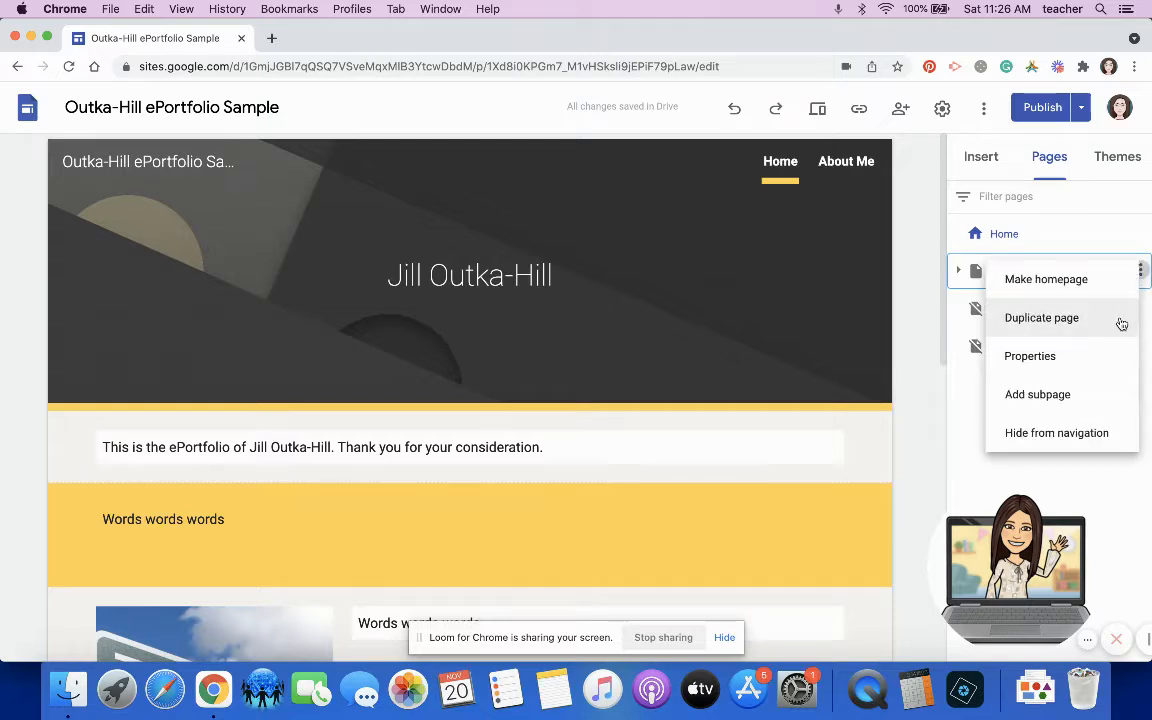
pyautogui.click(1096, 430)
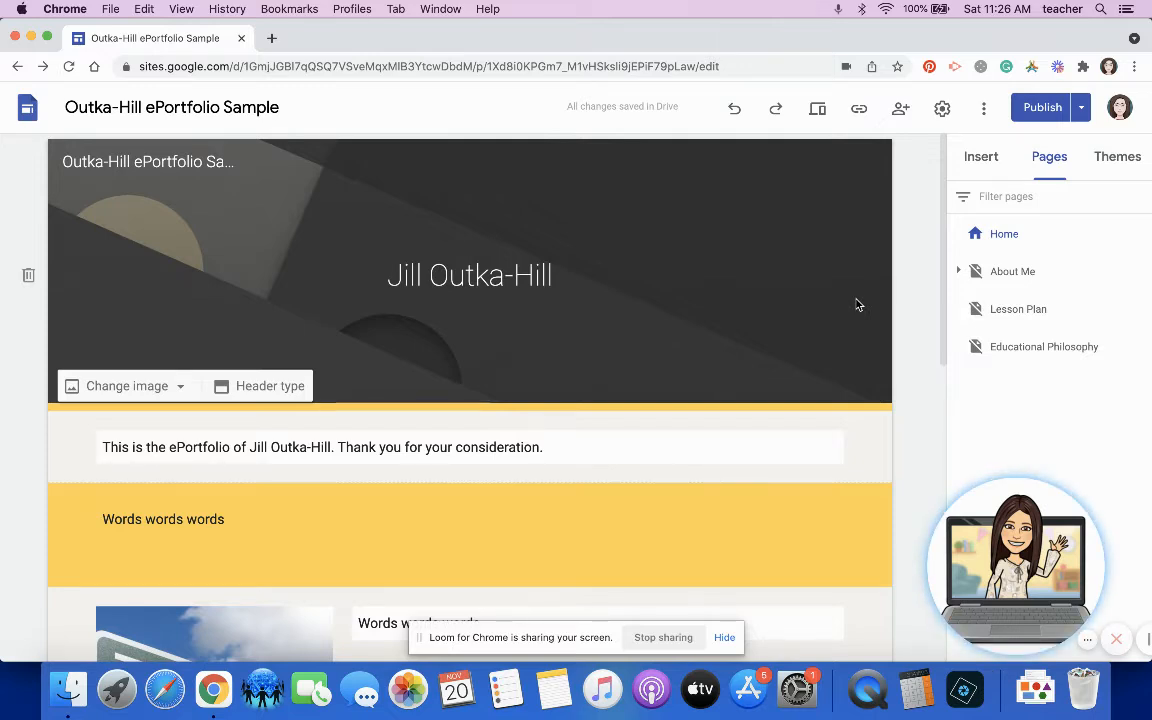
pyautogui.scroll(-7, 857, 305)
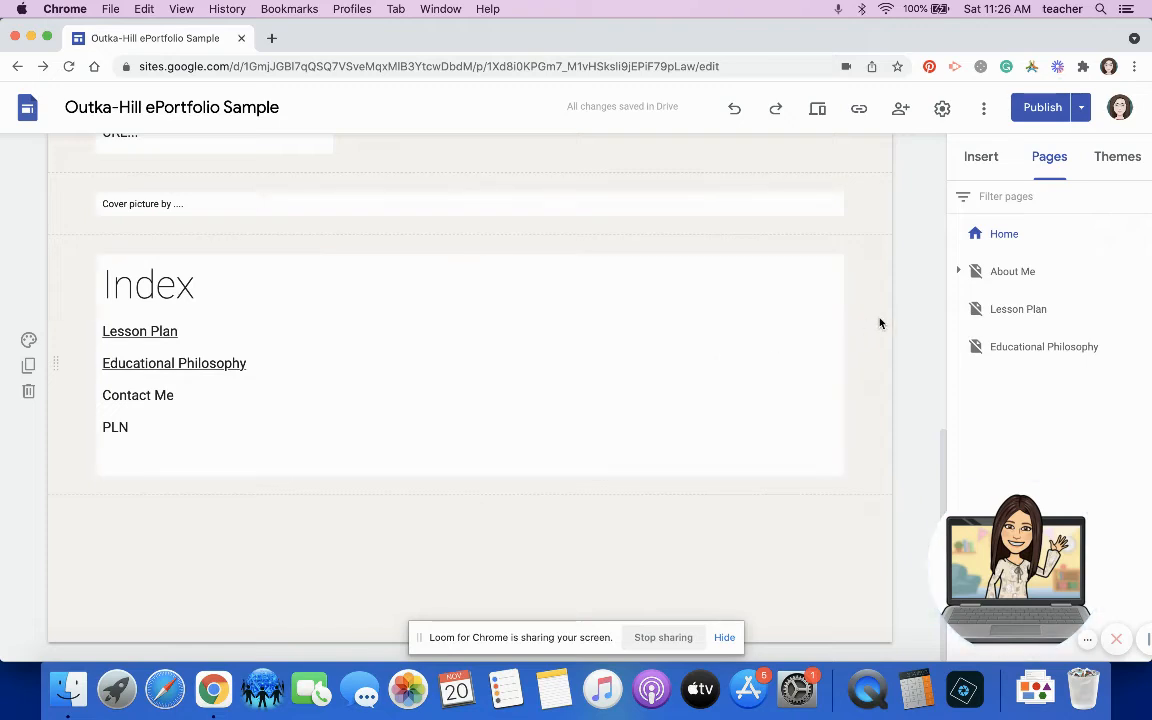
pyautogui.scroll(8, 880, 323)
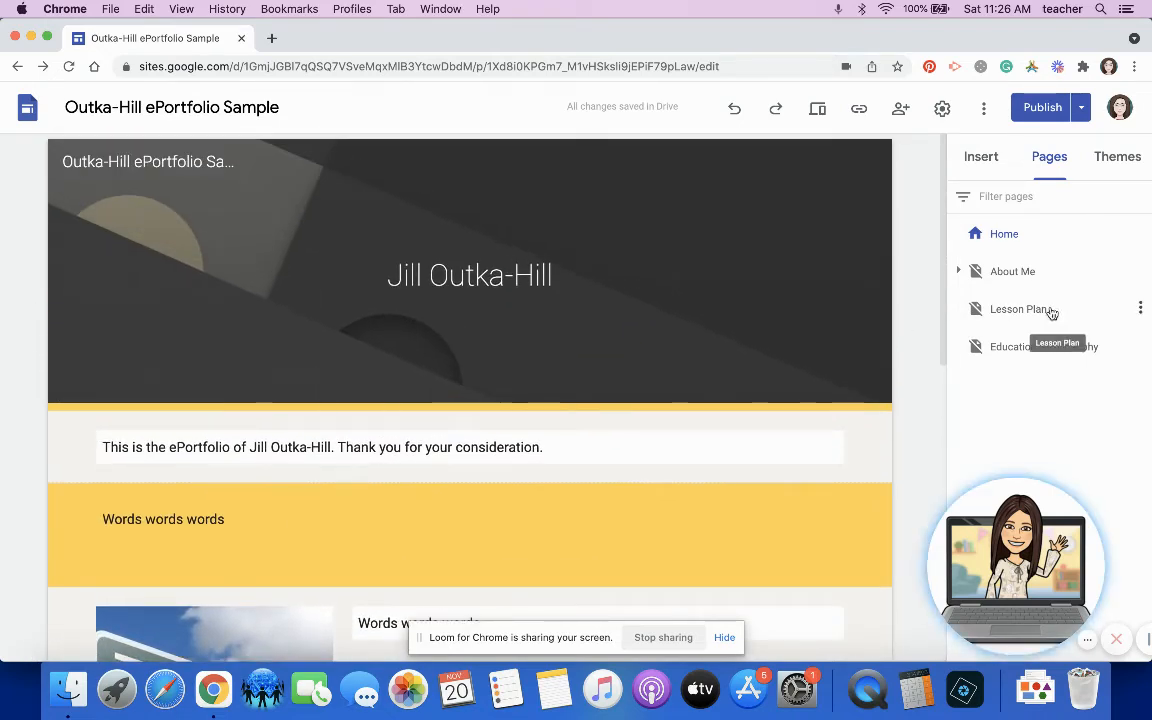
pyautogui.click(1140, 270)
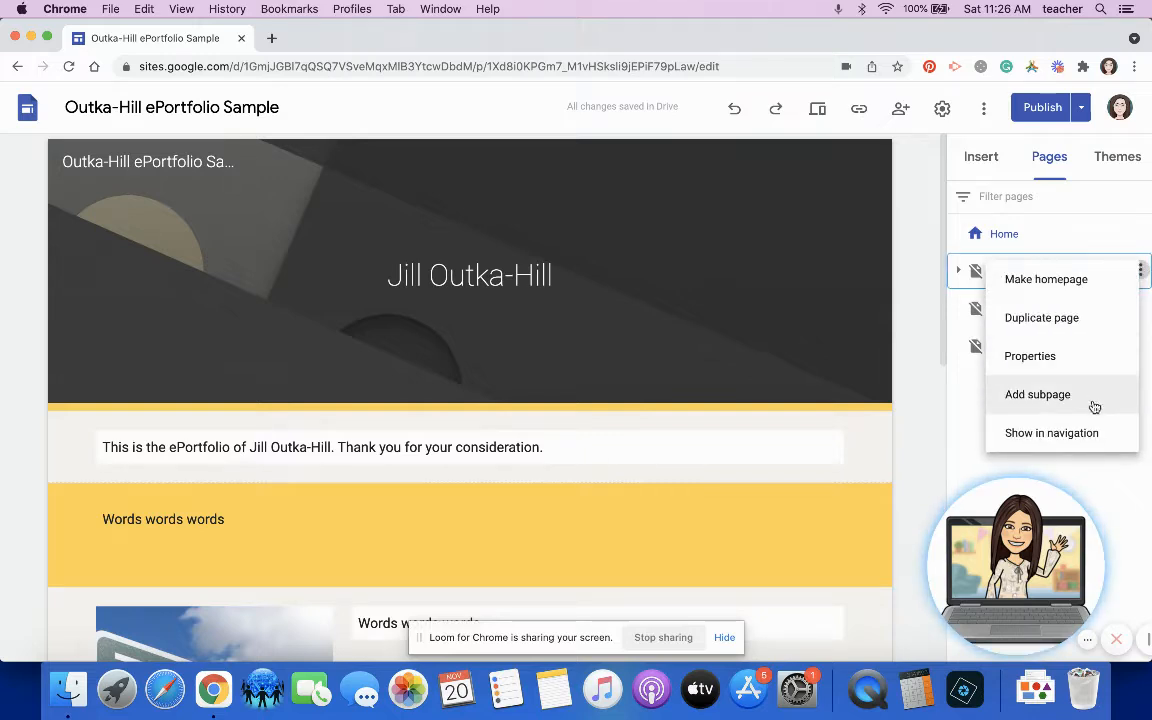
pyautogui.click(1093, 433)
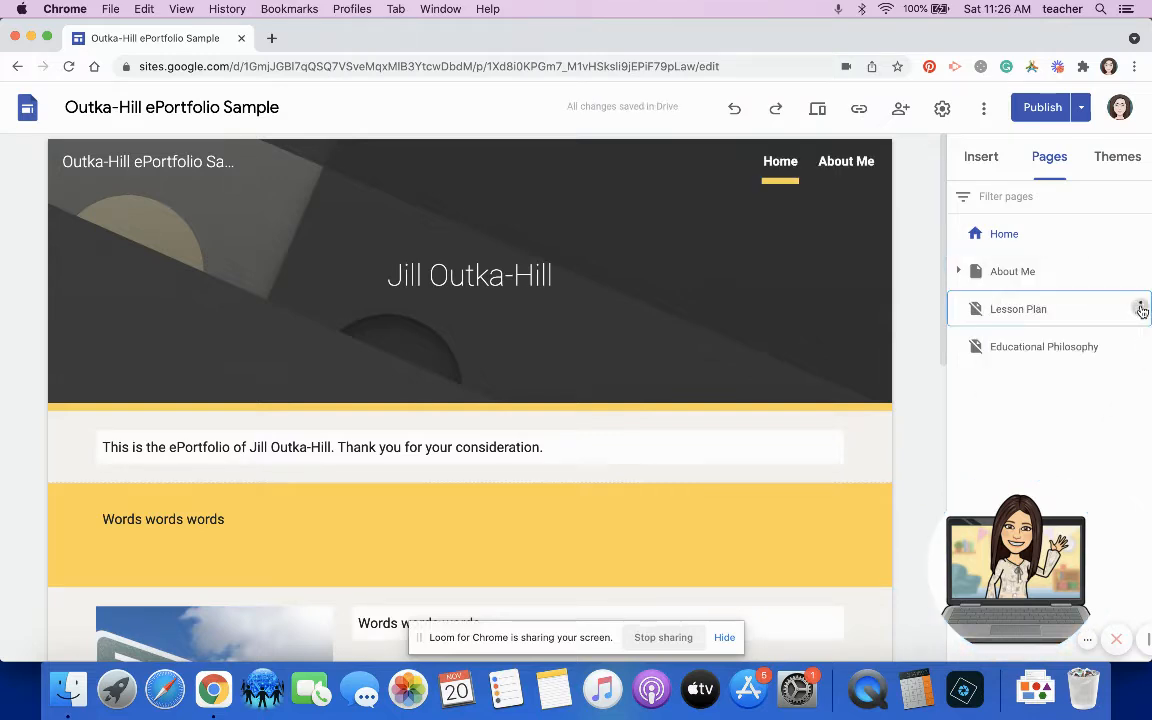
# Step: Show the Lesson Plan and Educational Philosophy pages in the site navigation
pyautogui.click(1141, 310)
pyautogui.click(1111, 470)
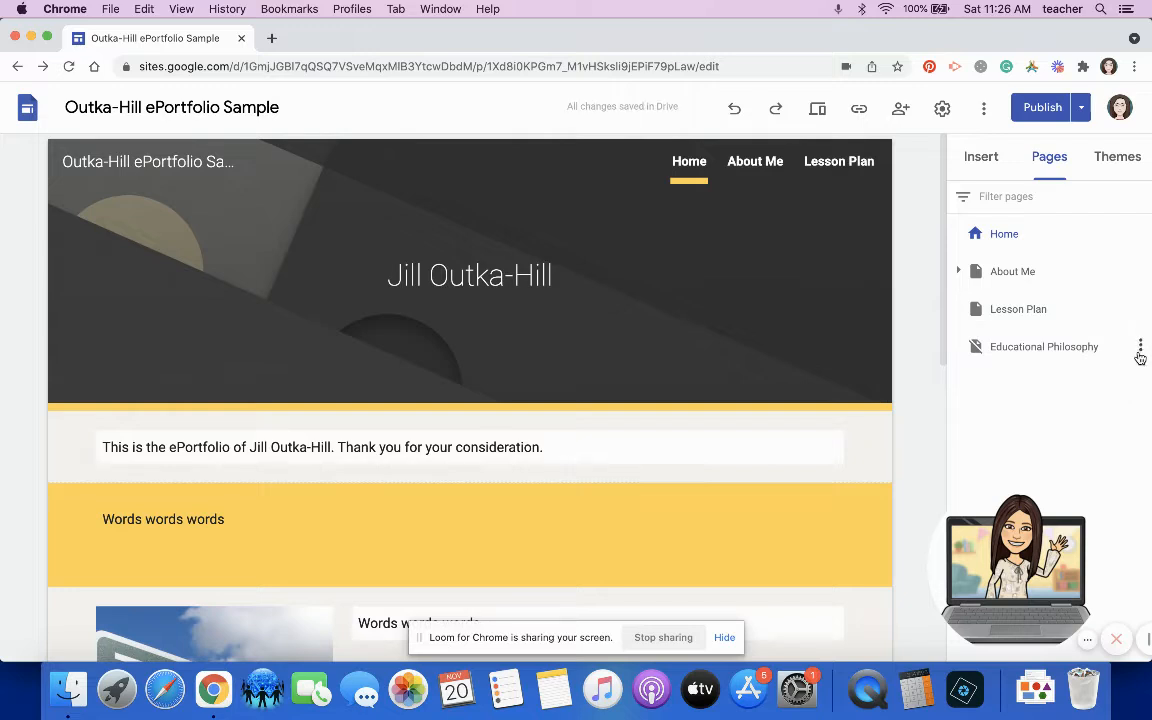
pyautogui.click(1140, 346)
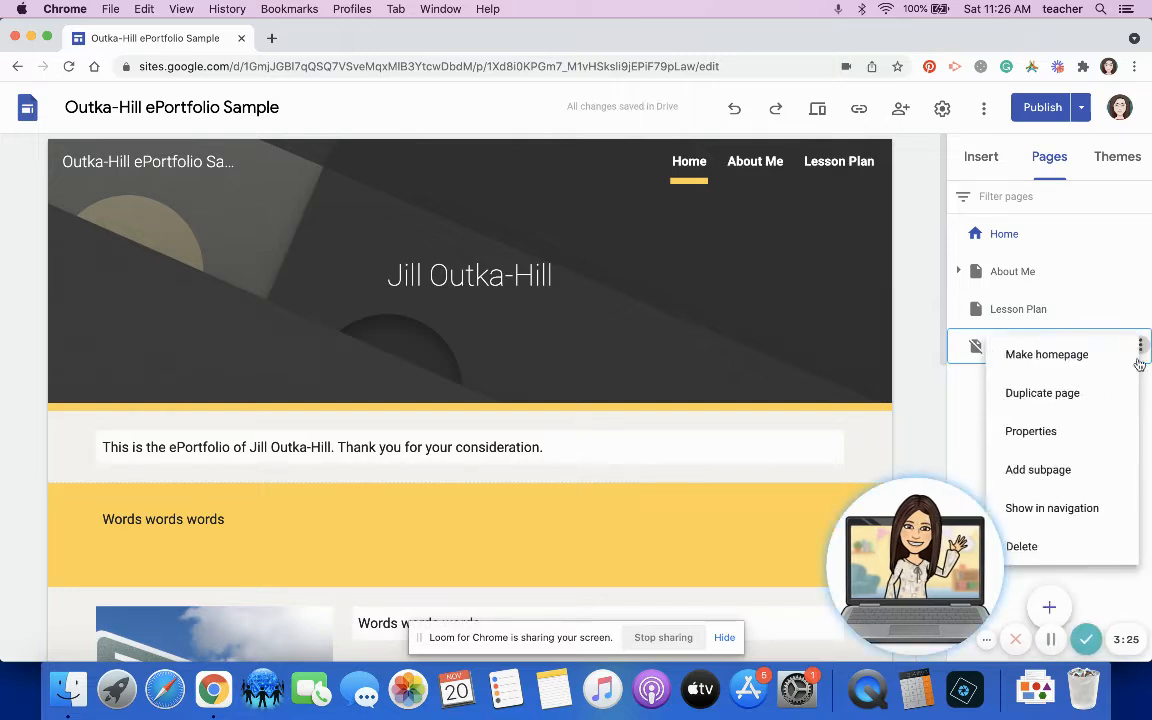
pyautogui.click(1112, 519)
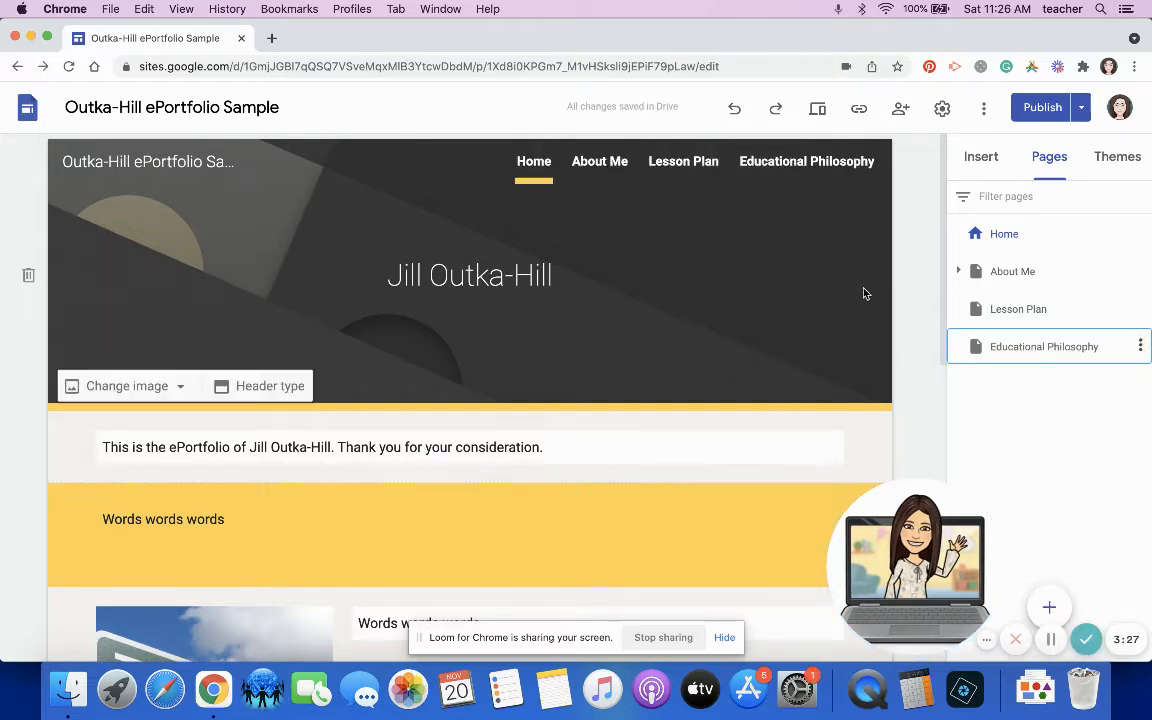
# Step: Set the site's navigation mode to Side, and expand and collapse the page sidebar on the Home page
pyautogui.click(941, 110)
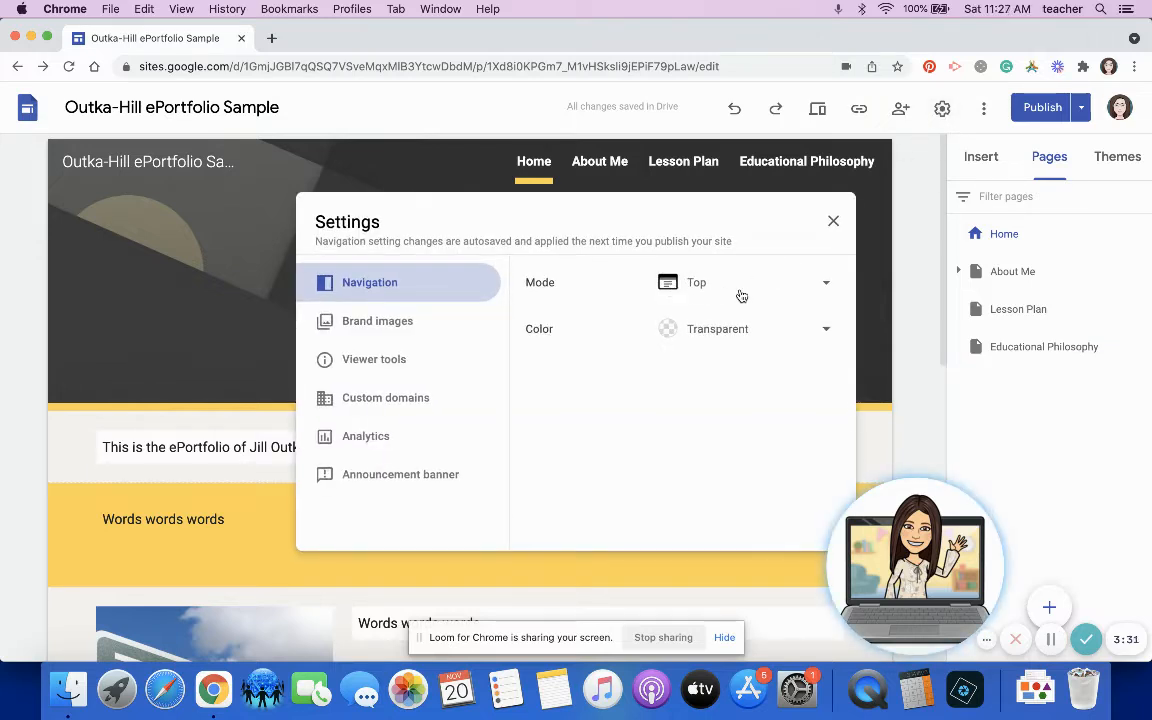
pyautogui.click(815, 284)
pyautogui.click(770, 332)
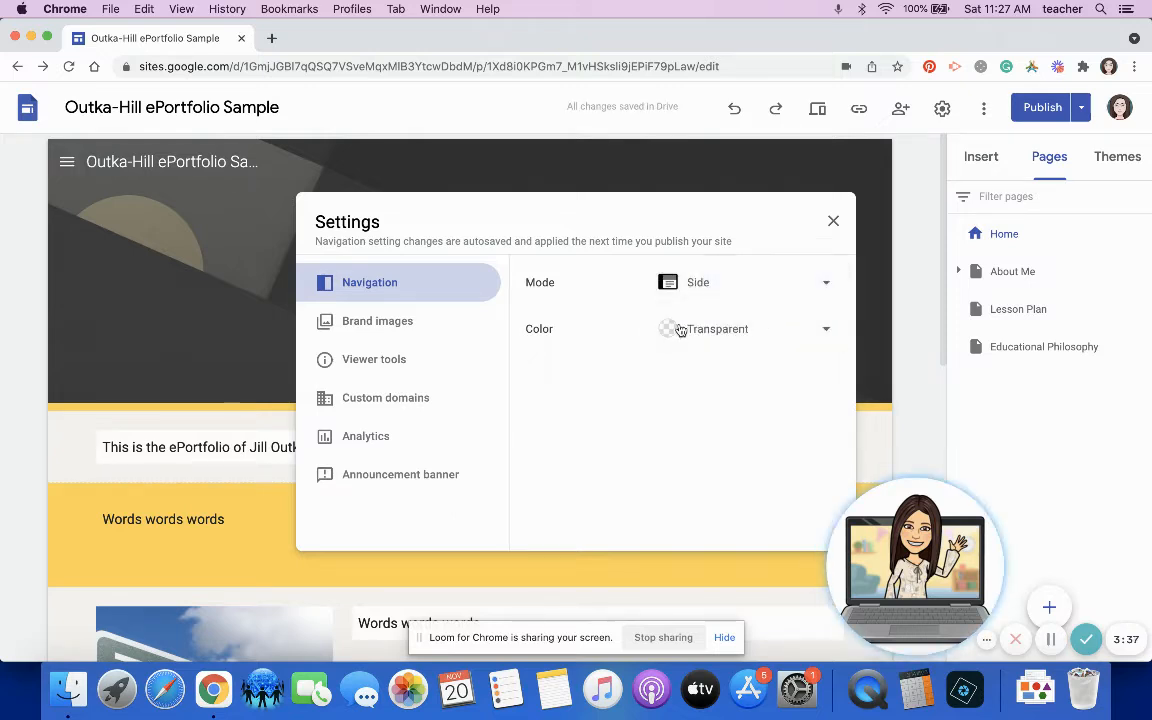
pyautogui.click(830, 223)
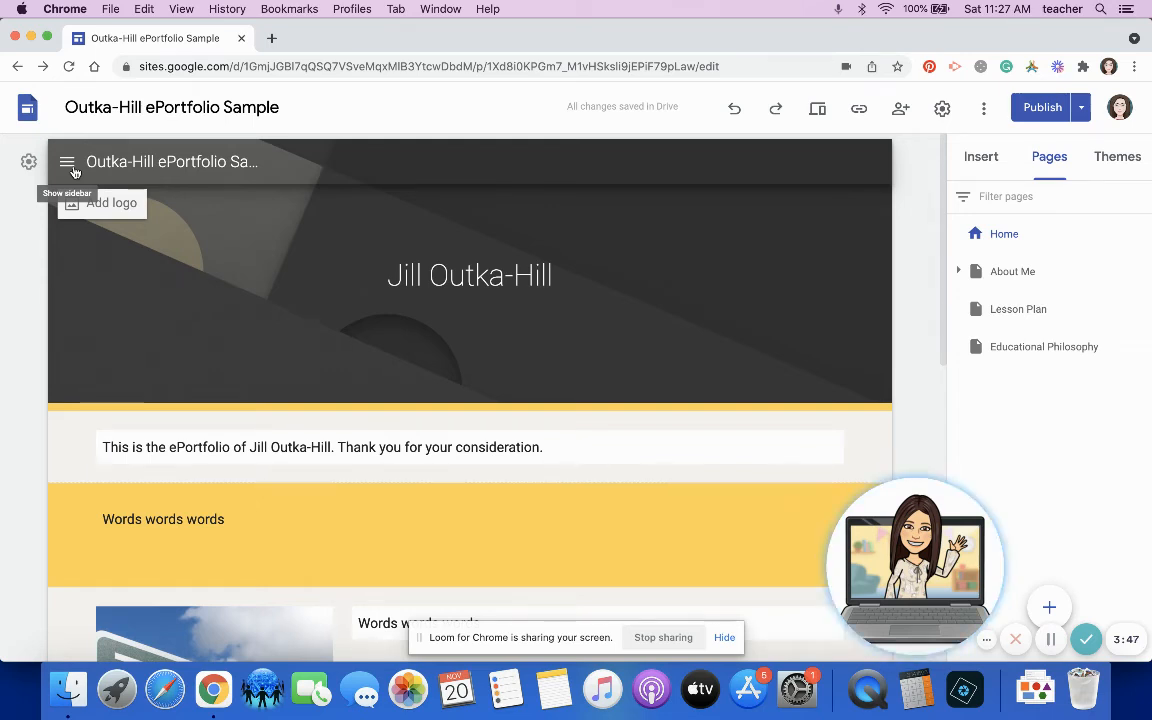
pyautogui.click(67, 163)
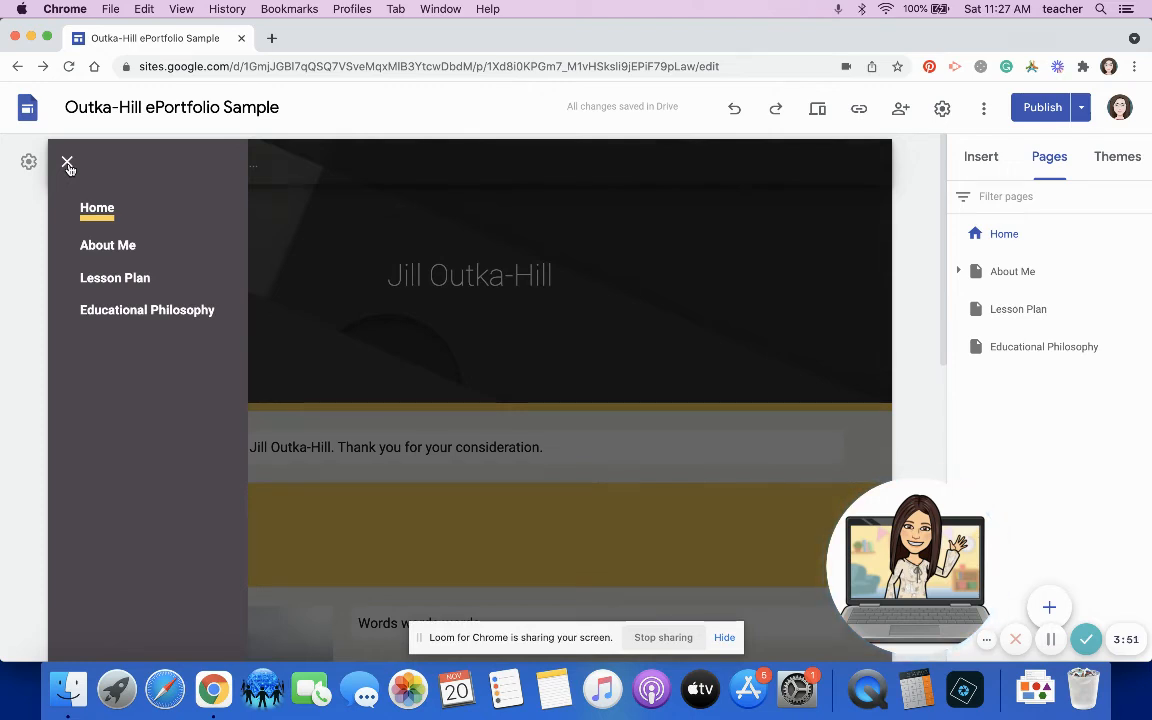
pyautogui.click(67, 163)
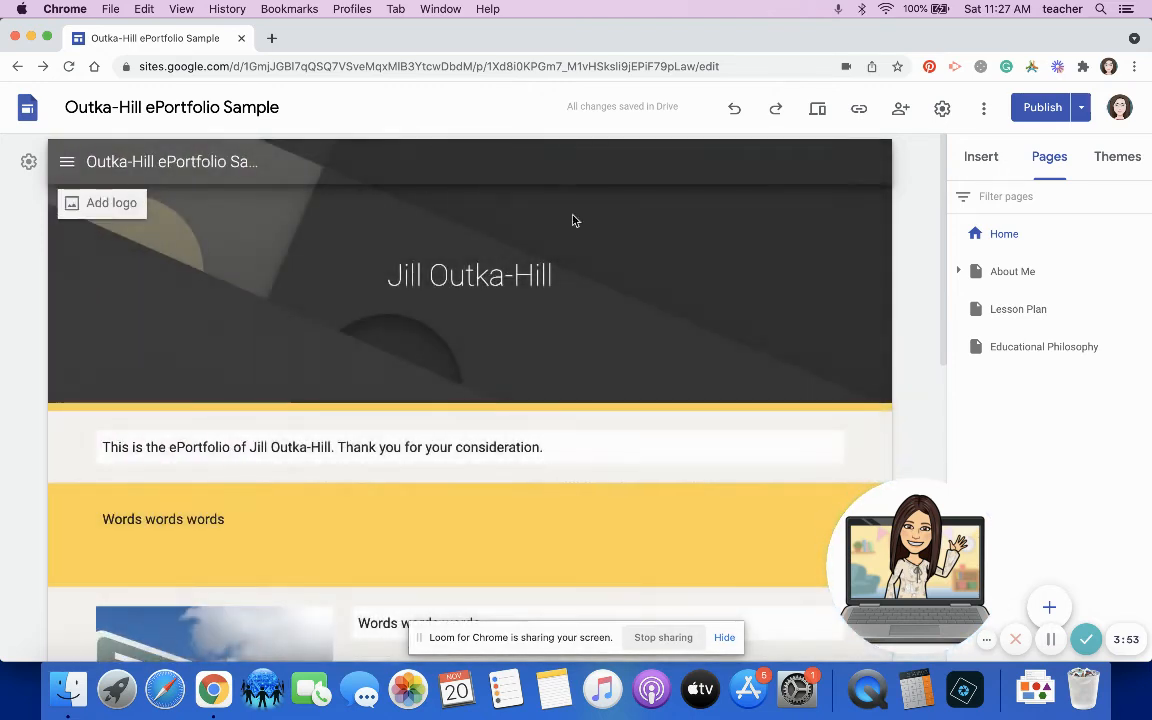
# Step: Set the site's navigation mode back to Top and close the settings
pyautogui.click(942, 108)
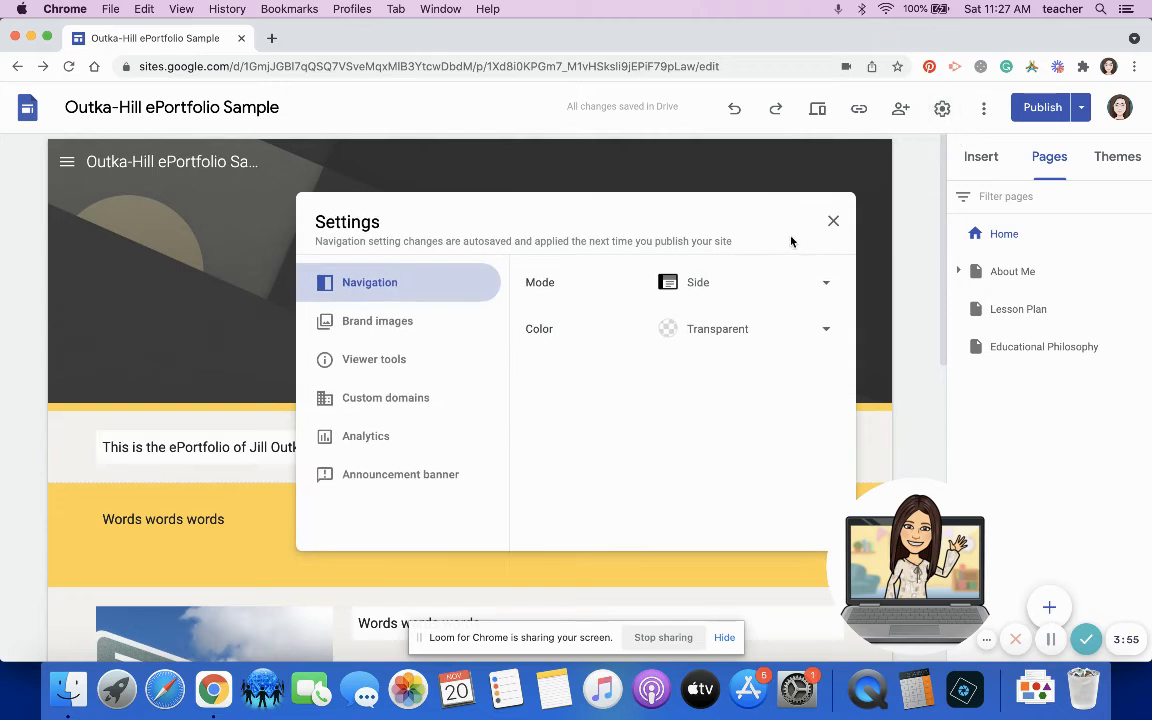
pyautogui.click(802, 286)
pyautogui.click(784, 258)
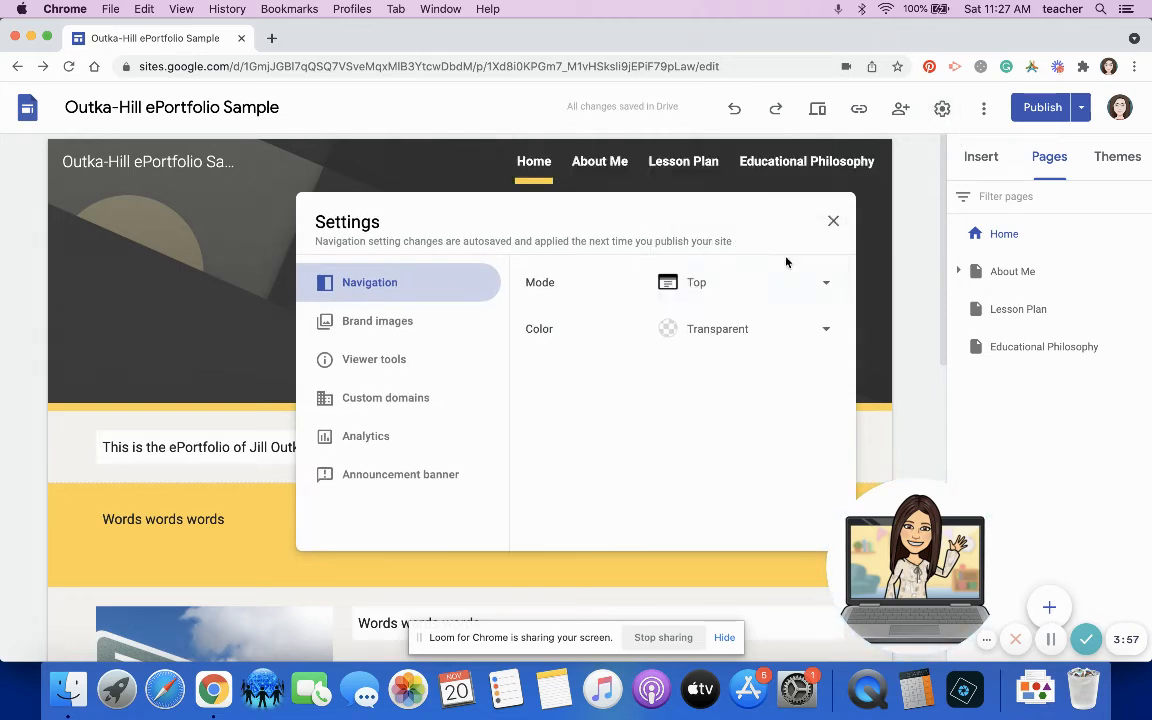
pyautogui.click(832, 222)
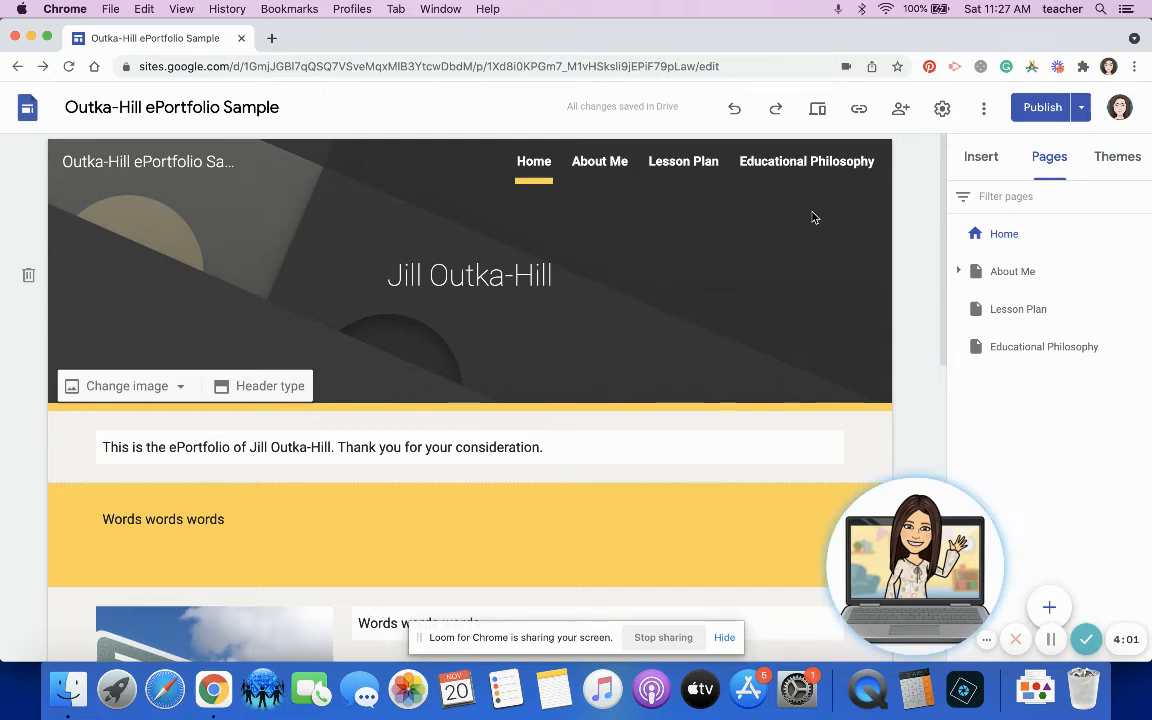
# Step: Review the Home page changes, comparing the draft with the currently published version down to the Index, and publish the site
pyautogui.scroll(-5, 804, 247)
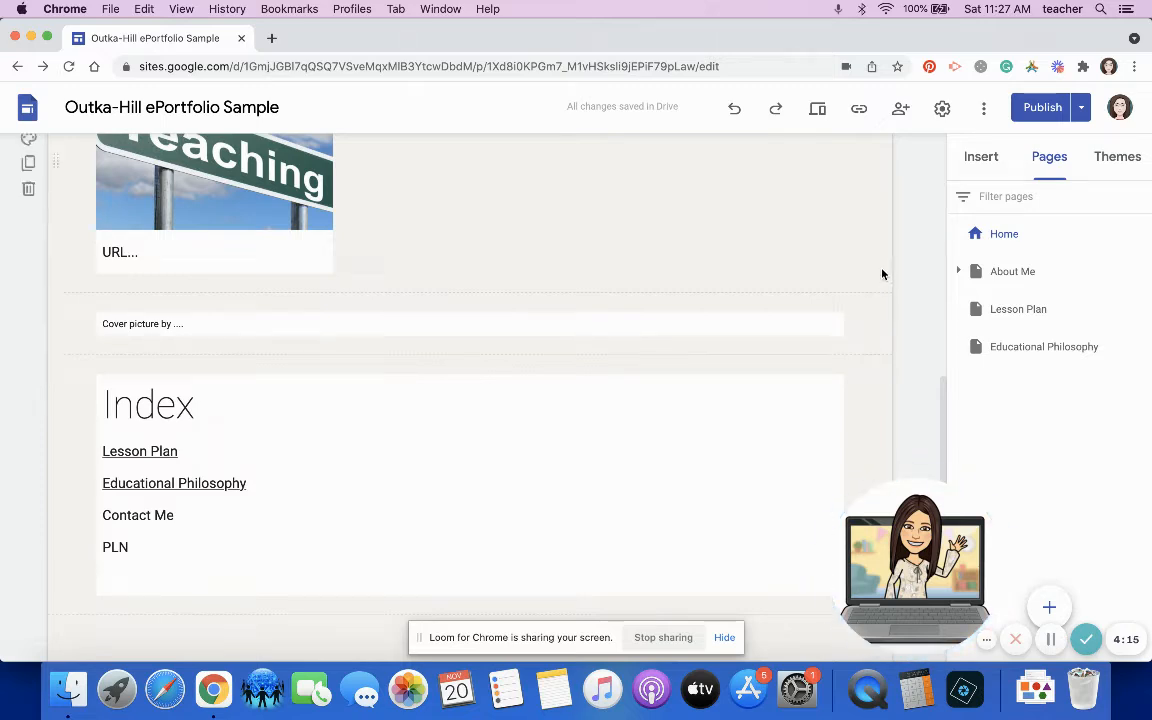
pyautogui.click(1032, 112)
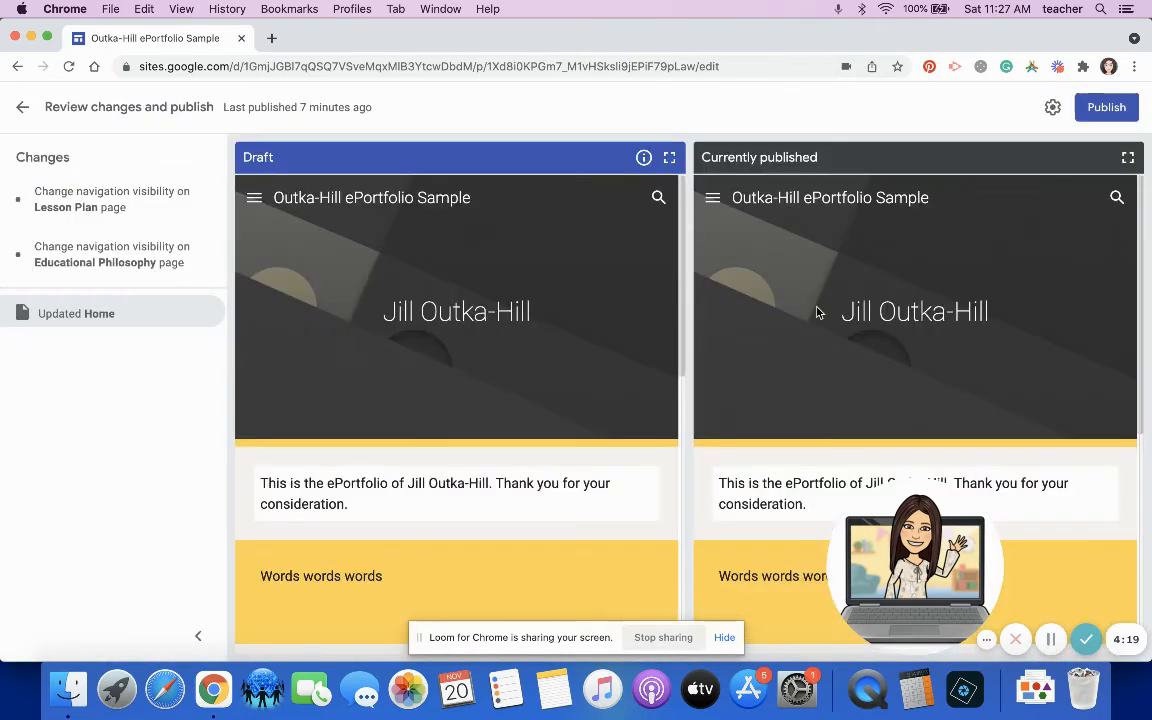
pyautogui.scroll(-5, 703, 452)
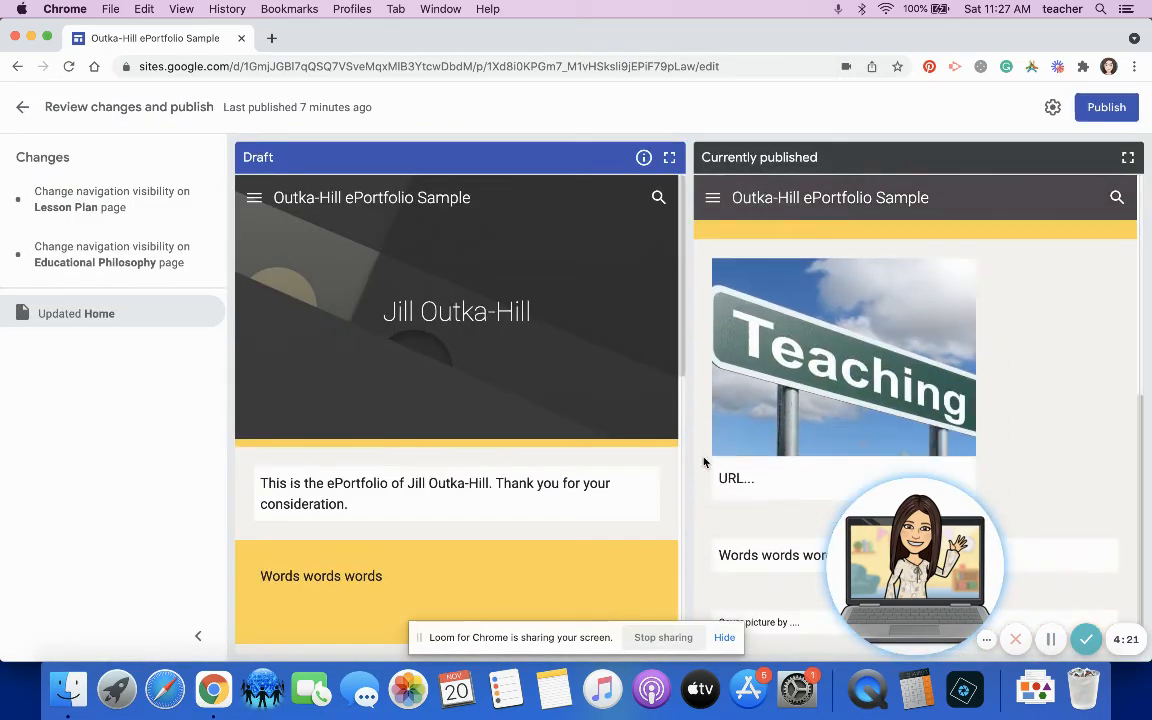
pyautogui.scroll(-5, 568, 513)
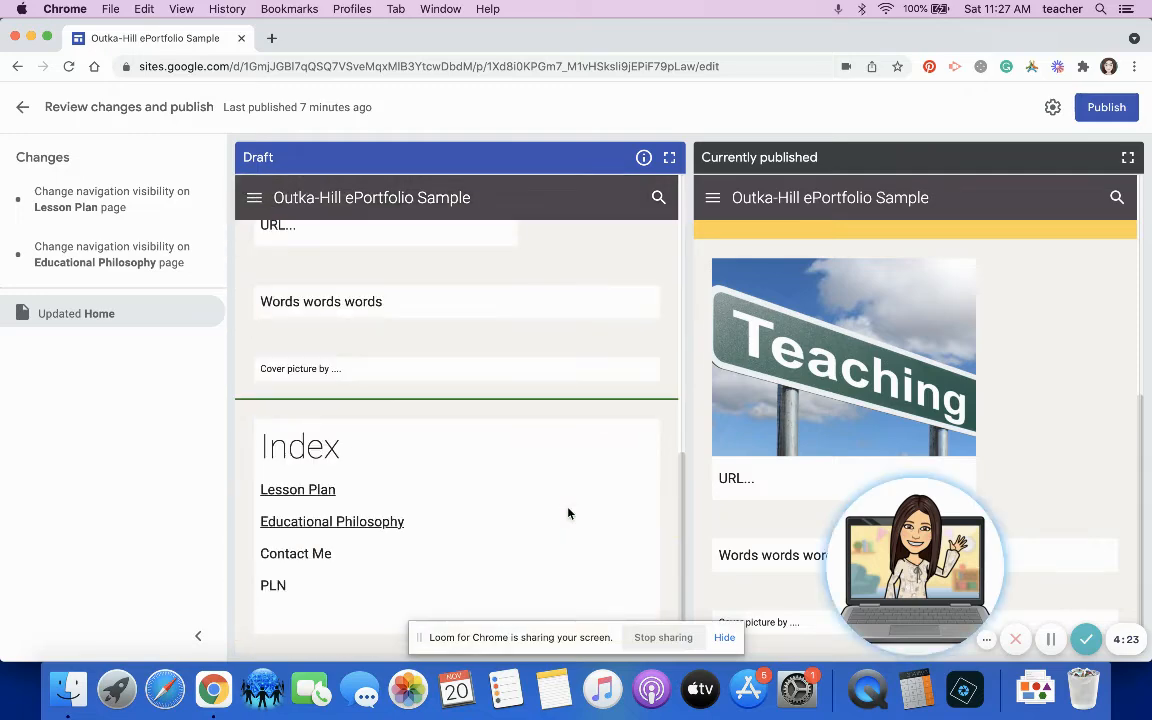
pyautogui.click(1098, 117)
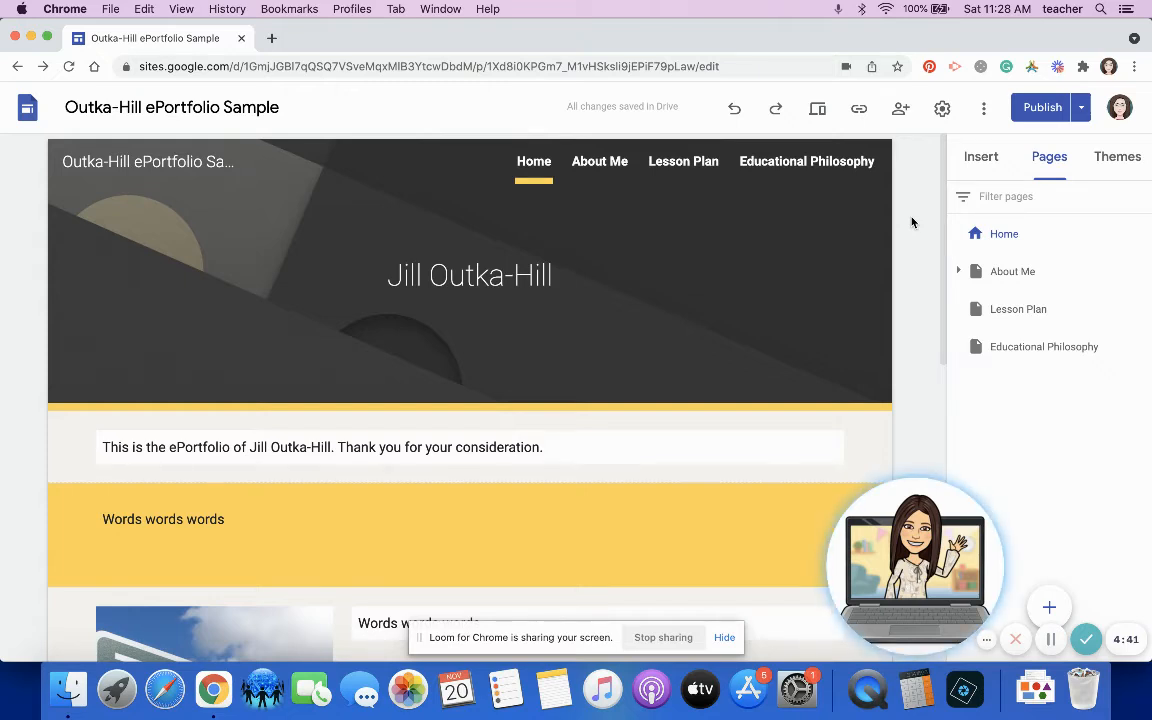
# Step: Copy the published site link, view the live site in a new Incognito window, and close that window
pyautogui.click(860, 110)
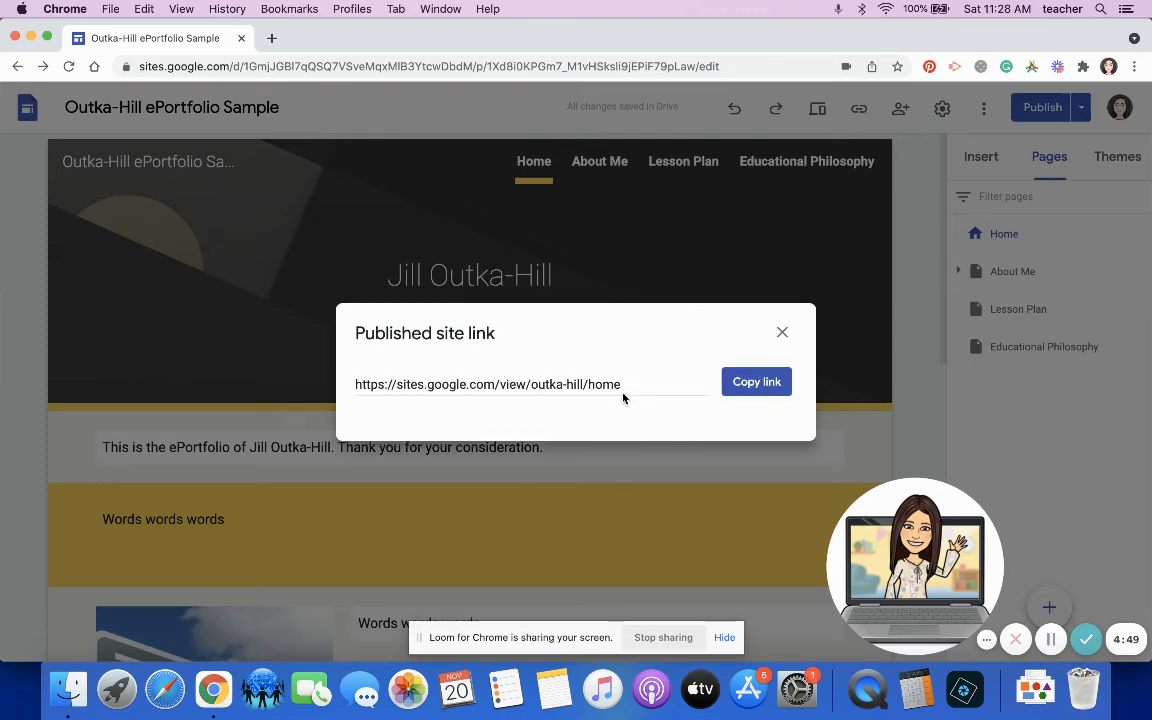
pyautogui.click(768, 383)
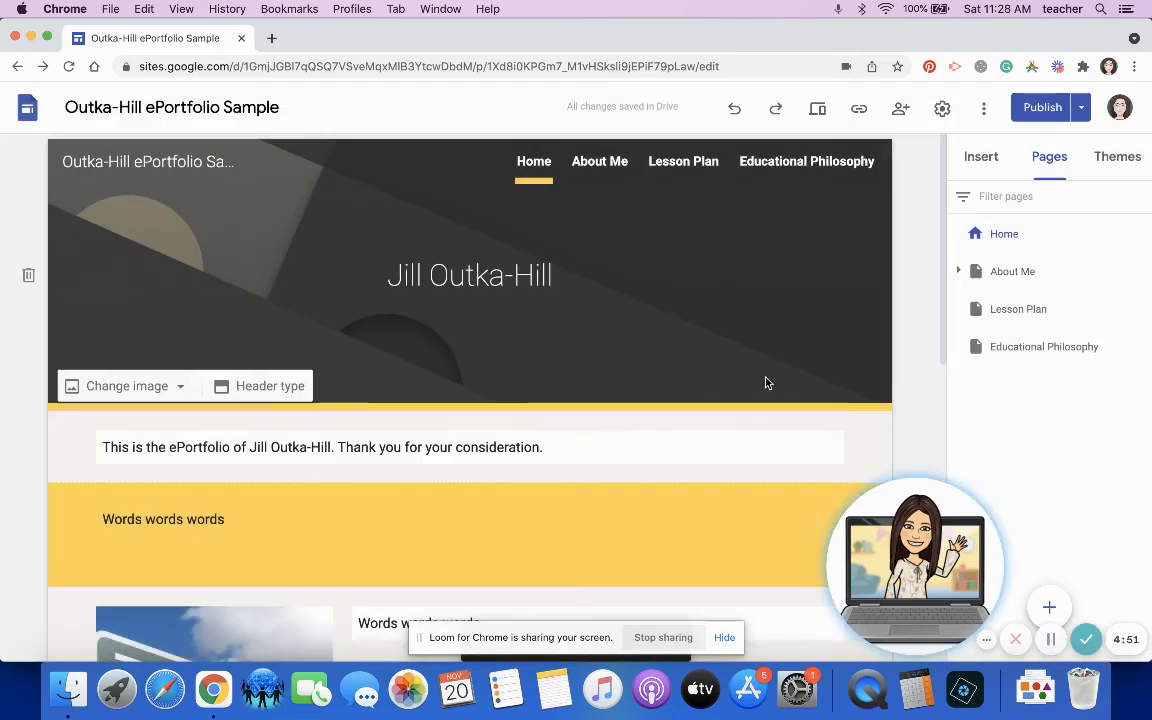
pyautogui.click(1134, 67)
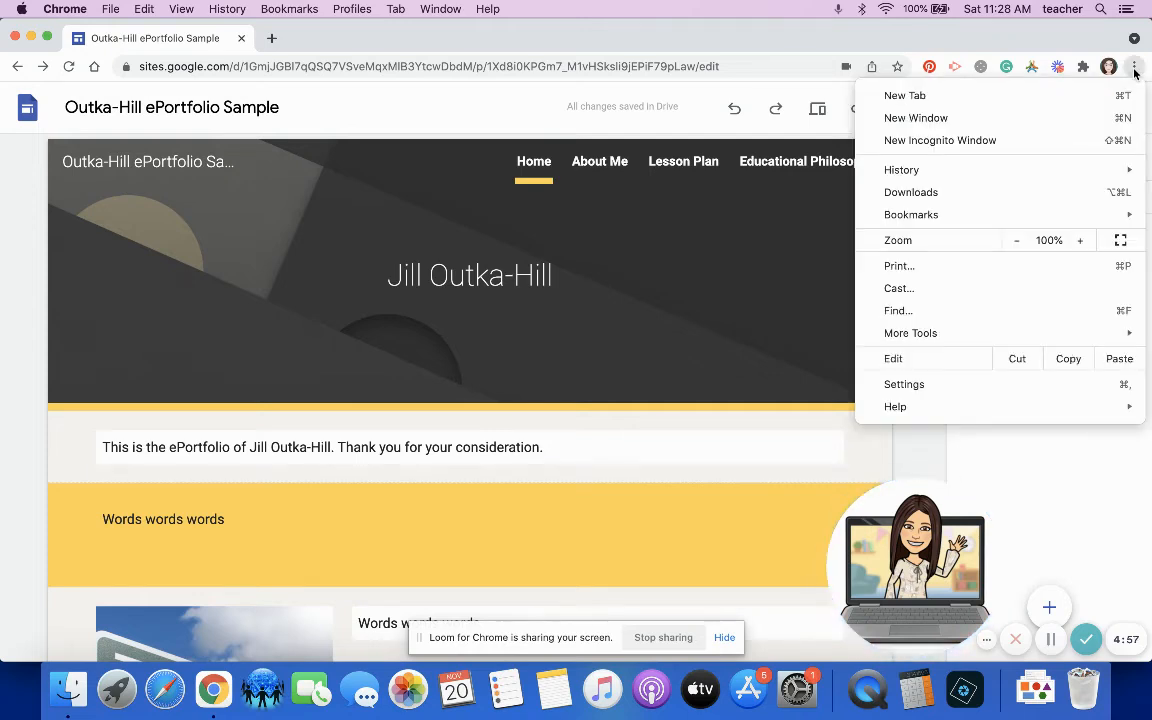
pyautogui.click(1069, 141)
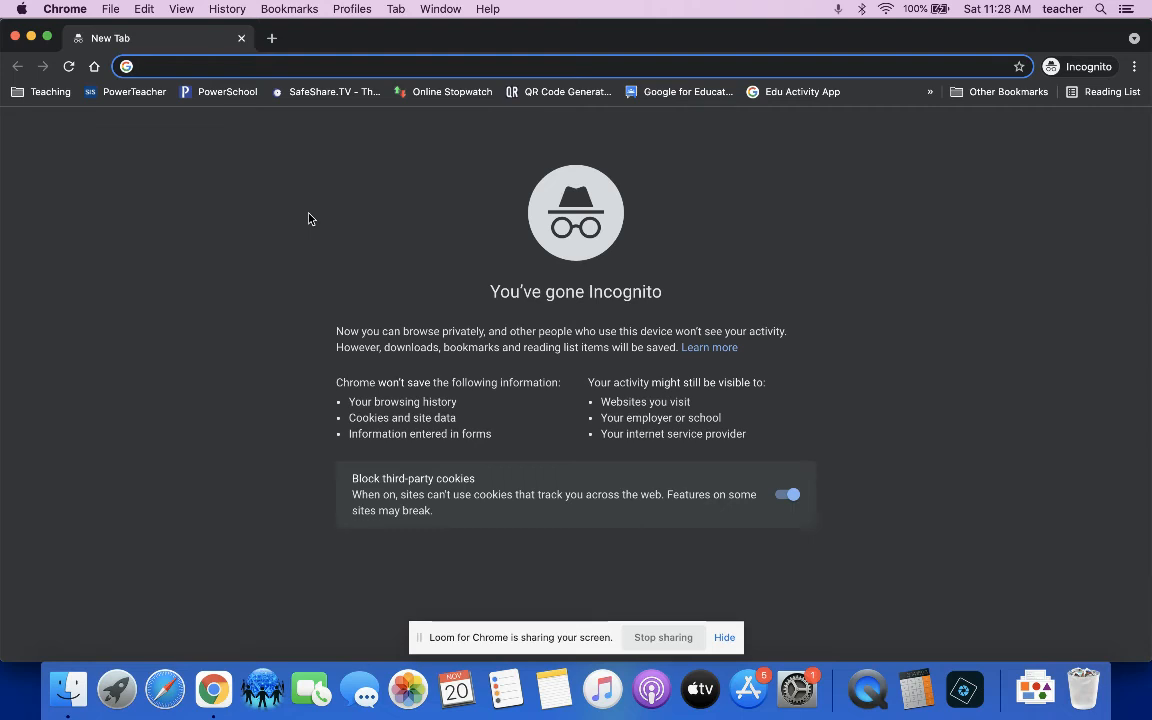
pyautogui.press('super+v')
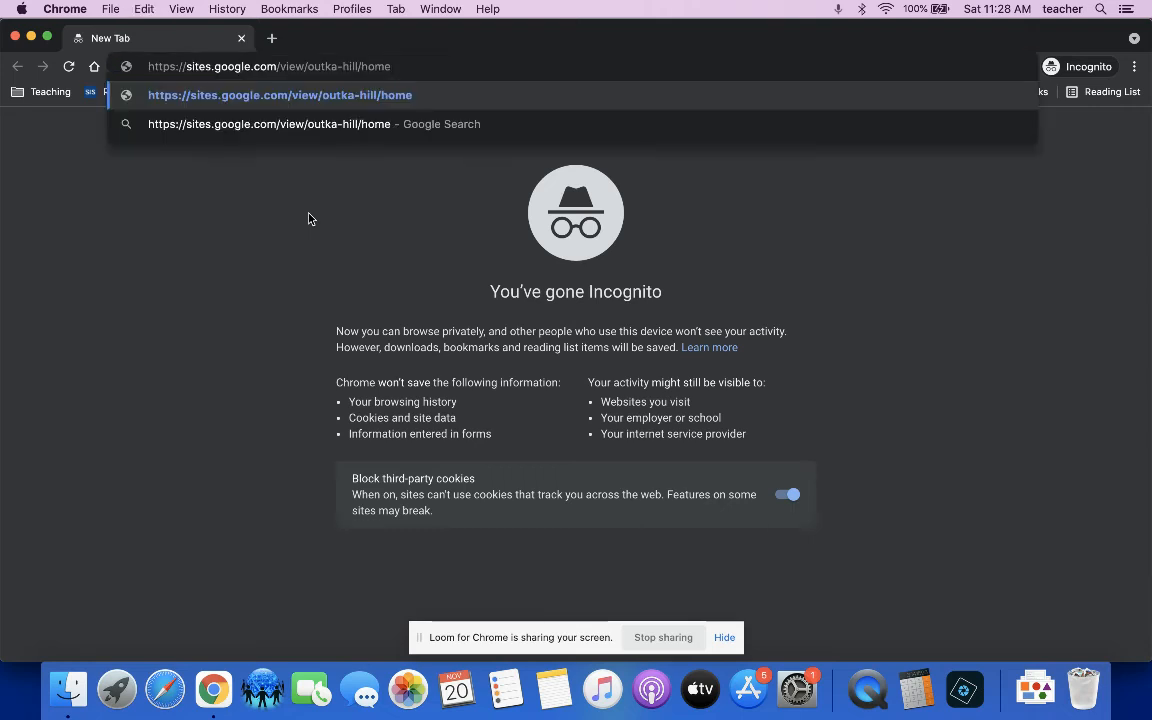
pyautogui.press('Return')
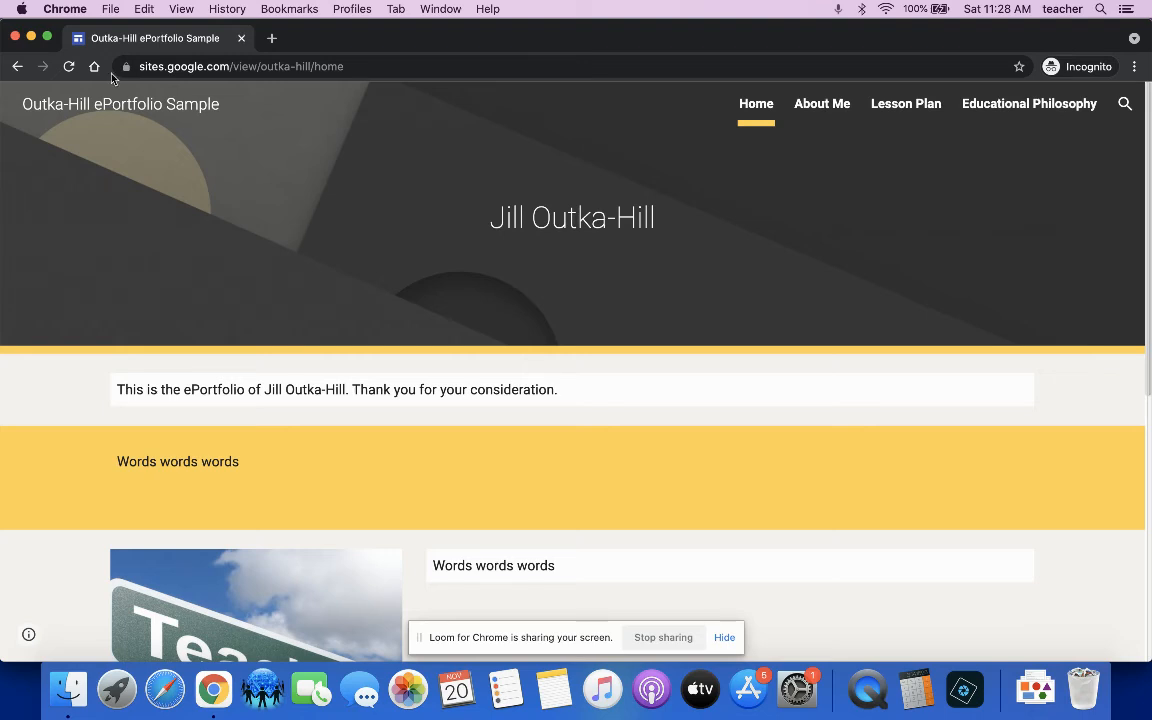
pyautogui.click(15, 36)
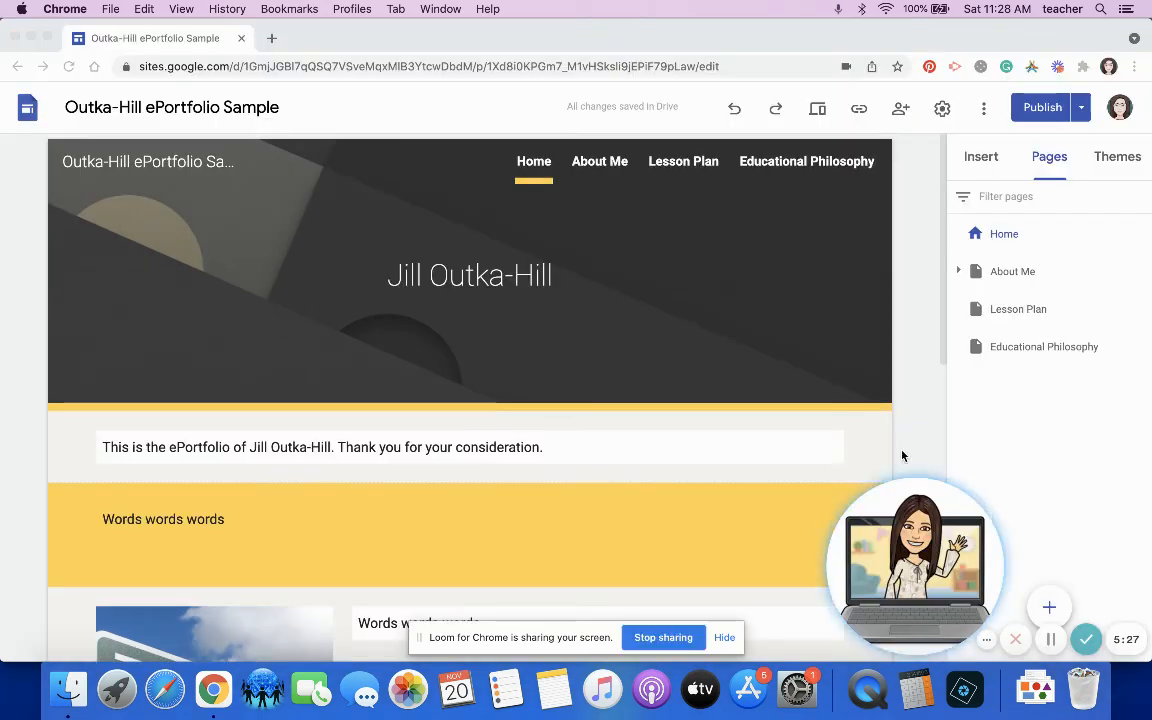
pyautogui.click(936, 533)
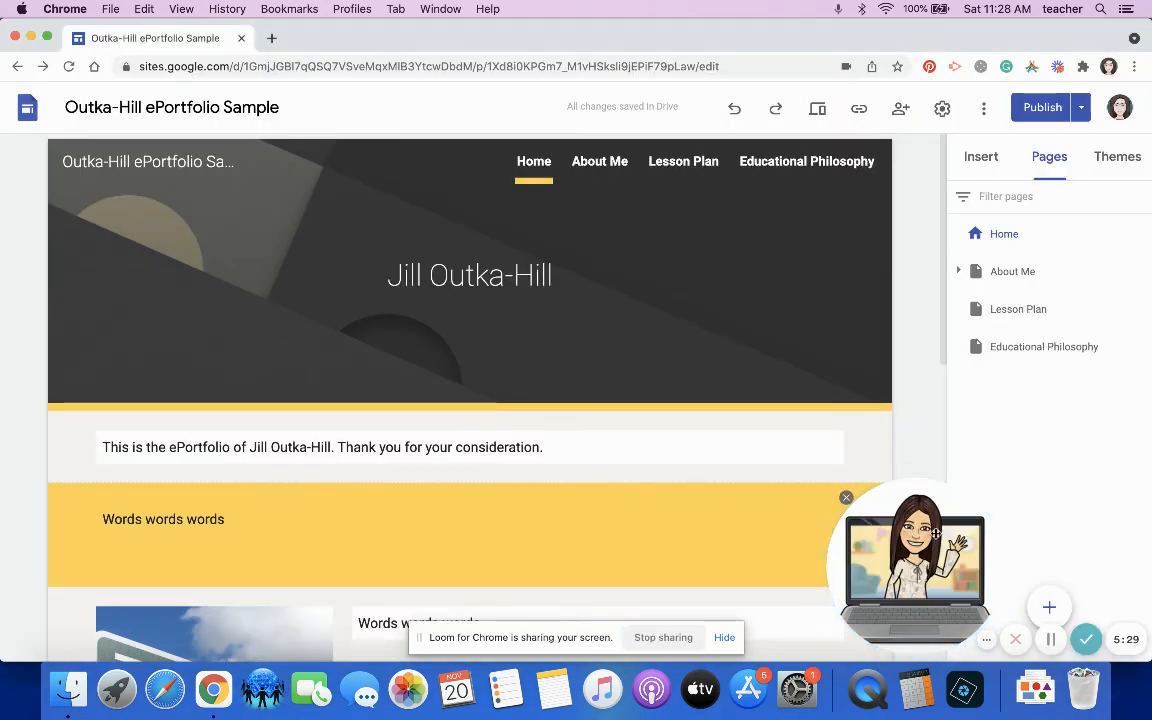
pyautogui.moveTo(936, 533); pyautogui.dragTo(1077, 467)
pyautogui.click(833, 543)
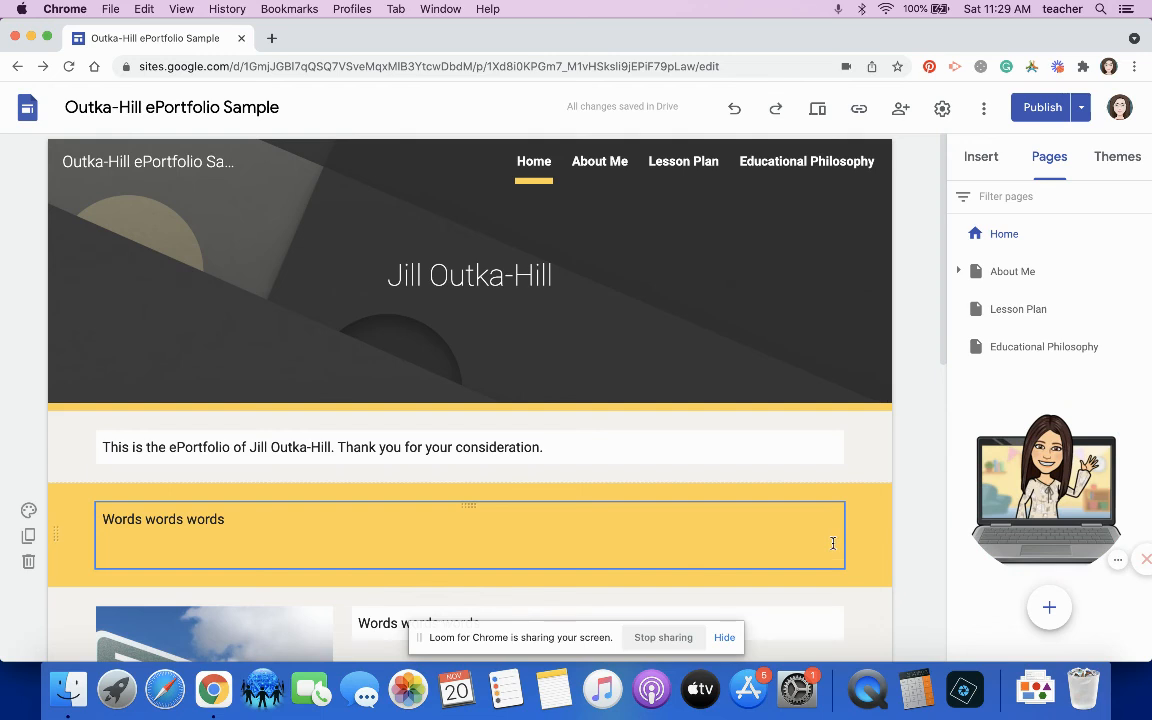